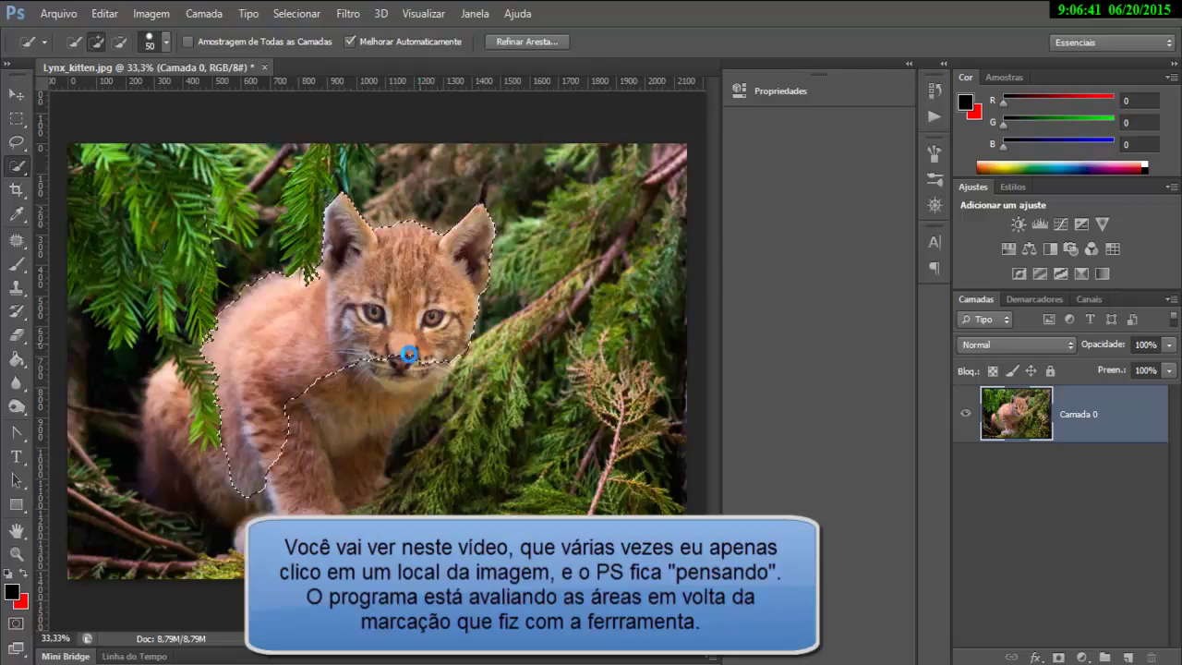
# Extend the quick selection over the lynx's muzzle and the upper part of its front leg.
pyautogui.click(393, 366)
pyautogui.click(273, 442)
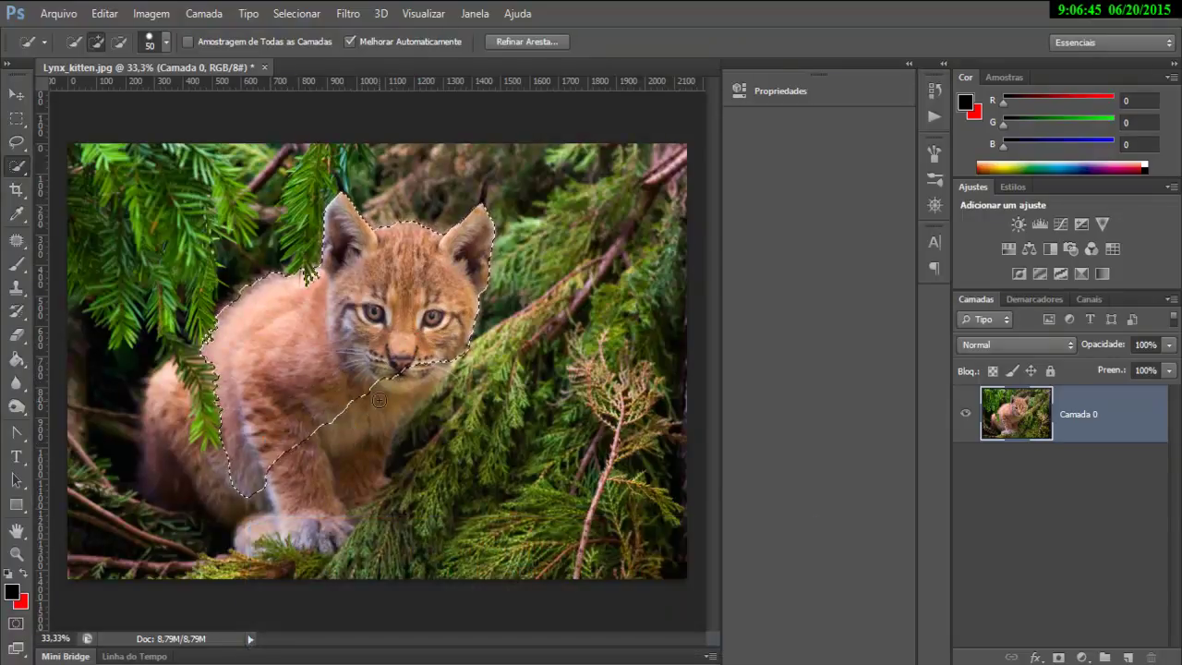
pyautogui.moveTo(375, 404)
pyautogui.mouseDown()
pyautogui.moveTo(359, 430)
pyautogui.moveTo(299, 465)
pyautogui.mouseUp()
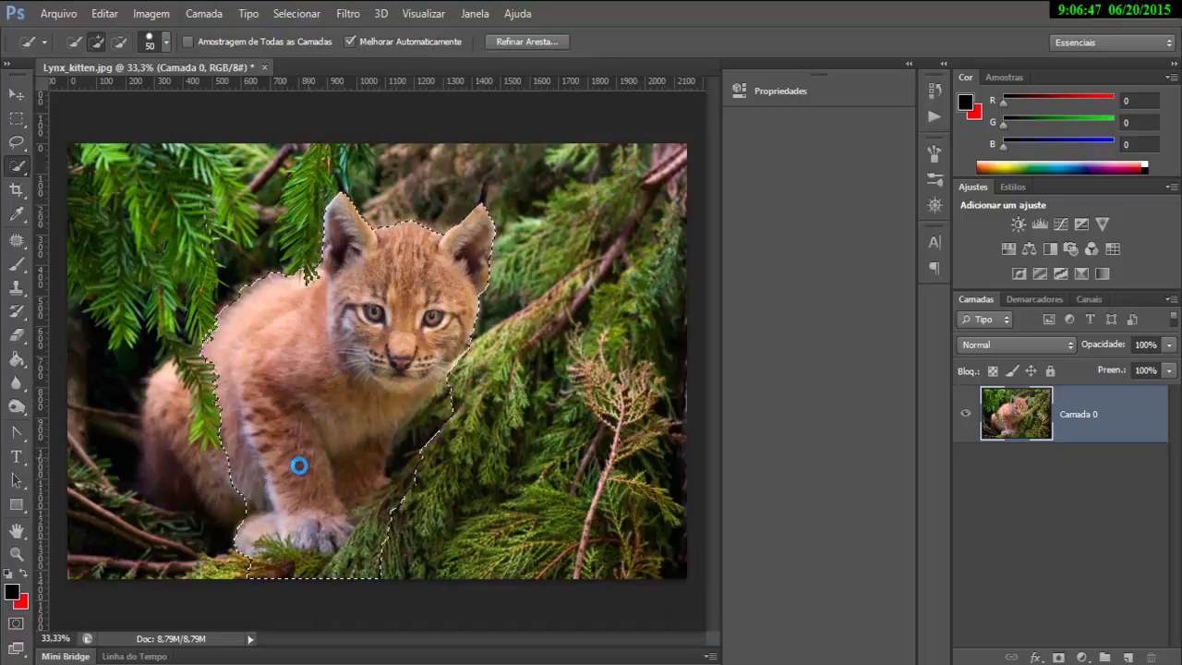
pyautogui.press('z')
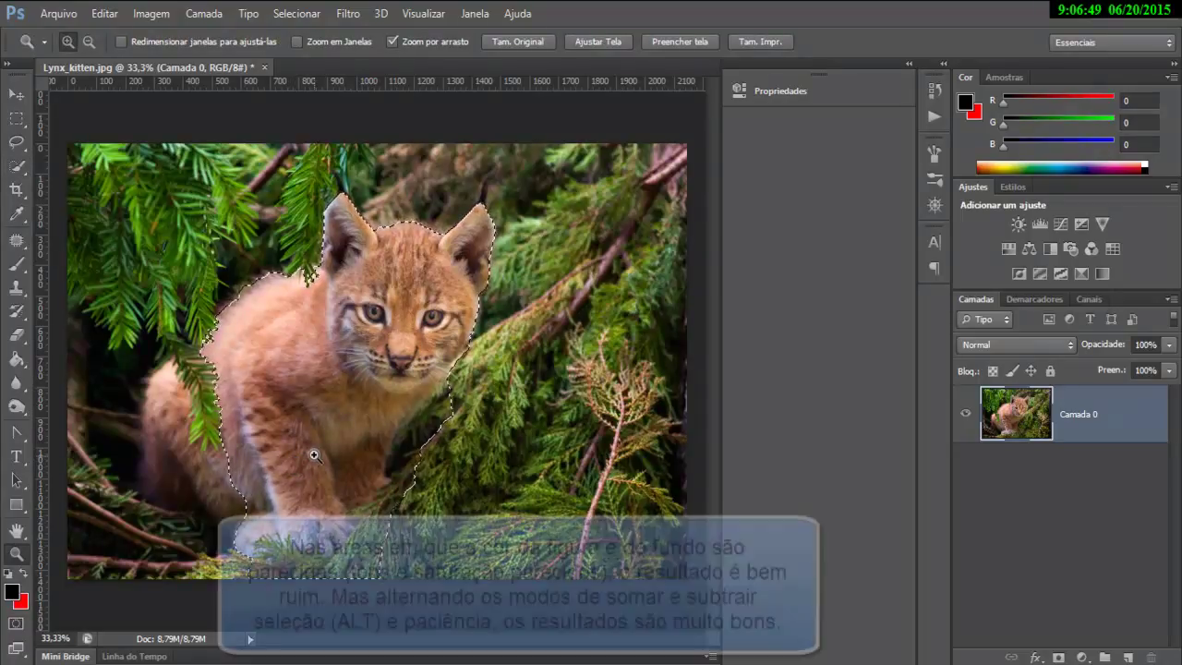
pyautogui.hotkey('ctrl', 'z')
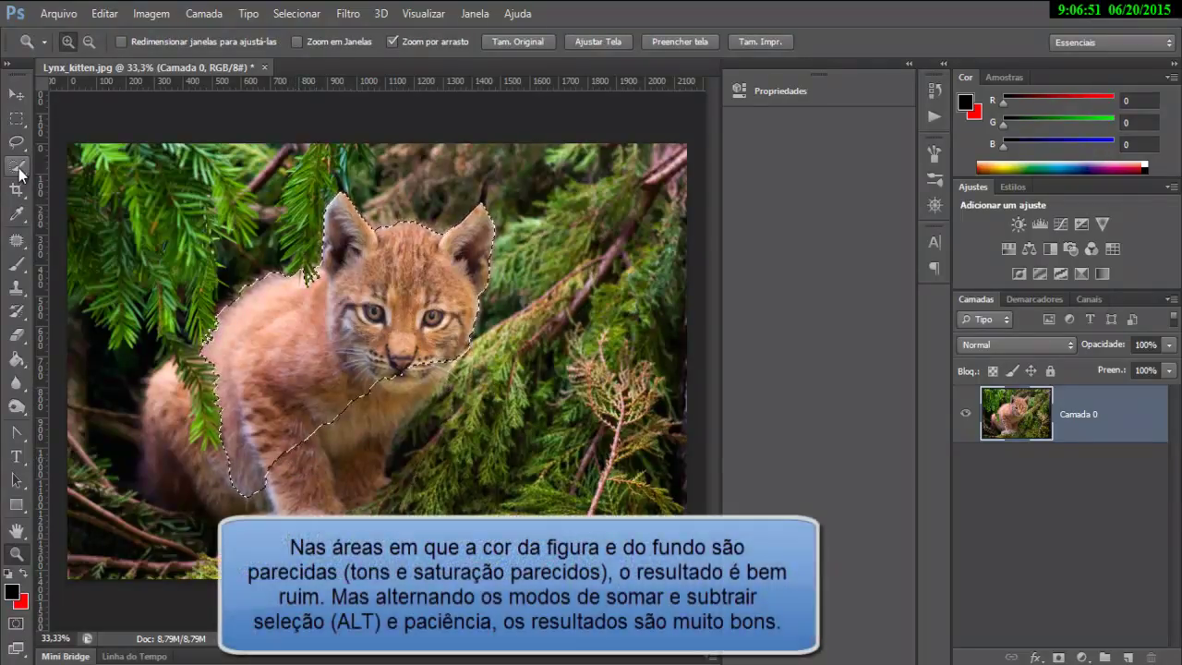
pyautogui.click(22, 170)
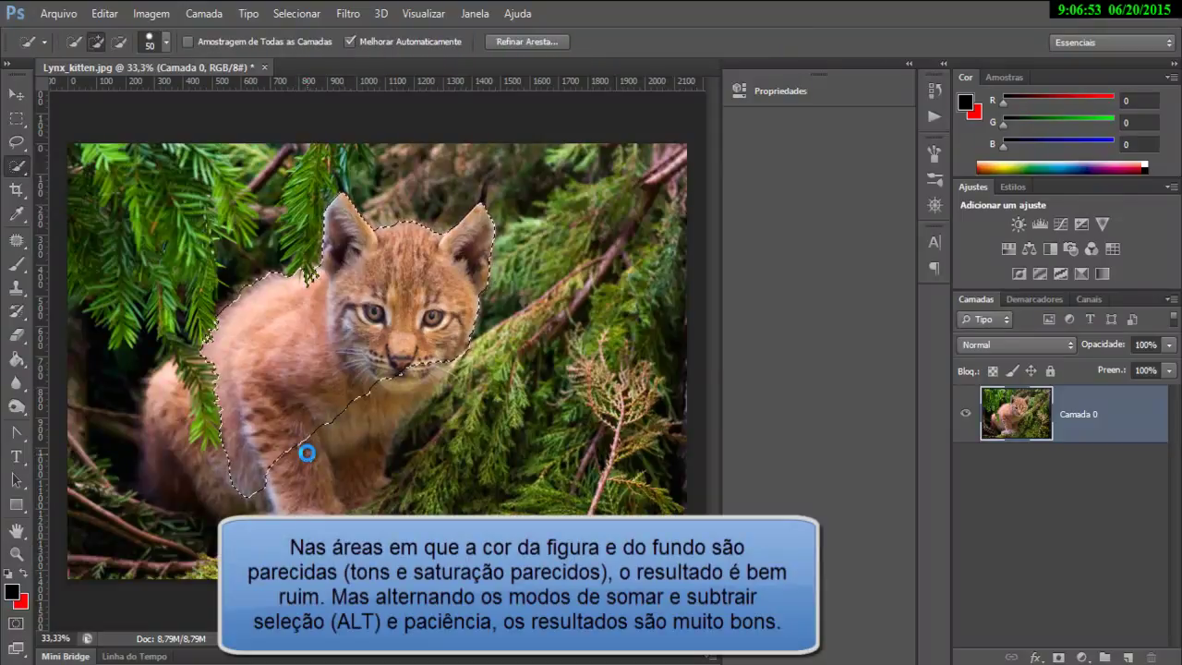
pyautogui.click(307, 453)
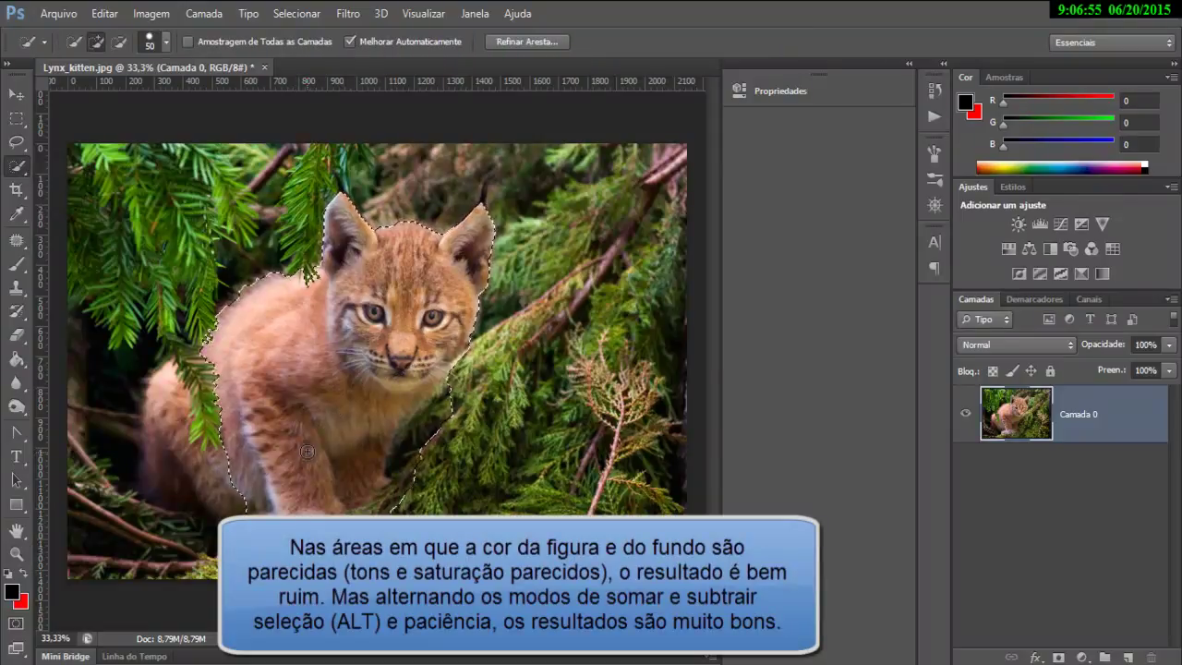
pyautogui.hotkey('ctrl', 'z')
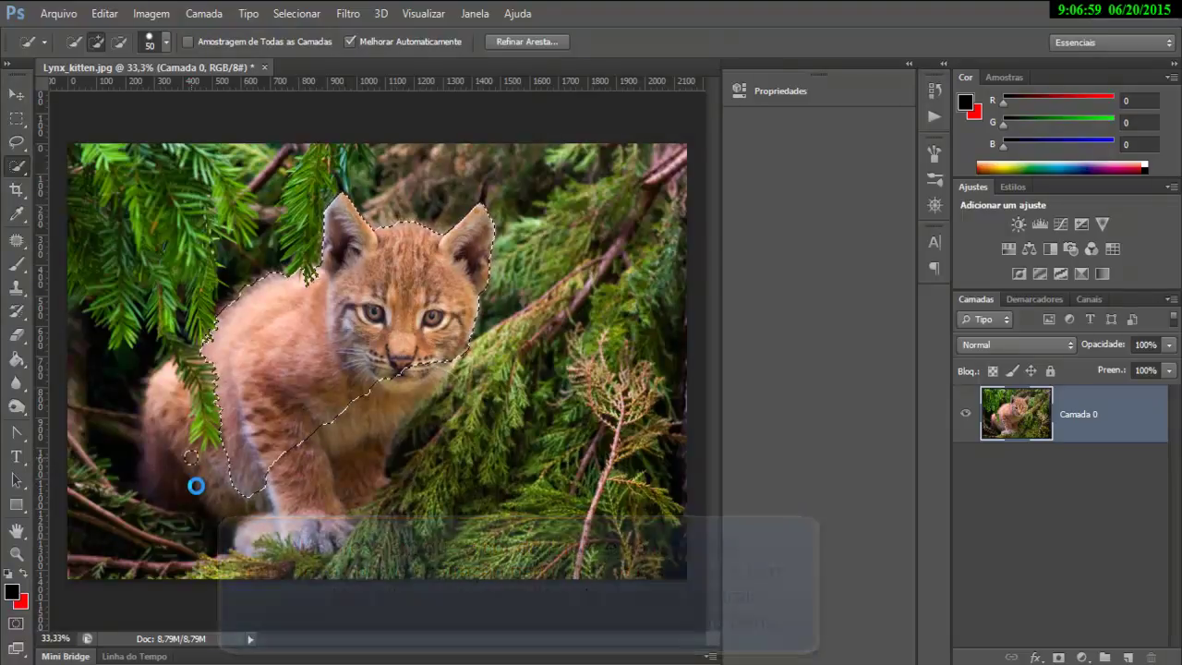
pyautogui.click(196, 485)
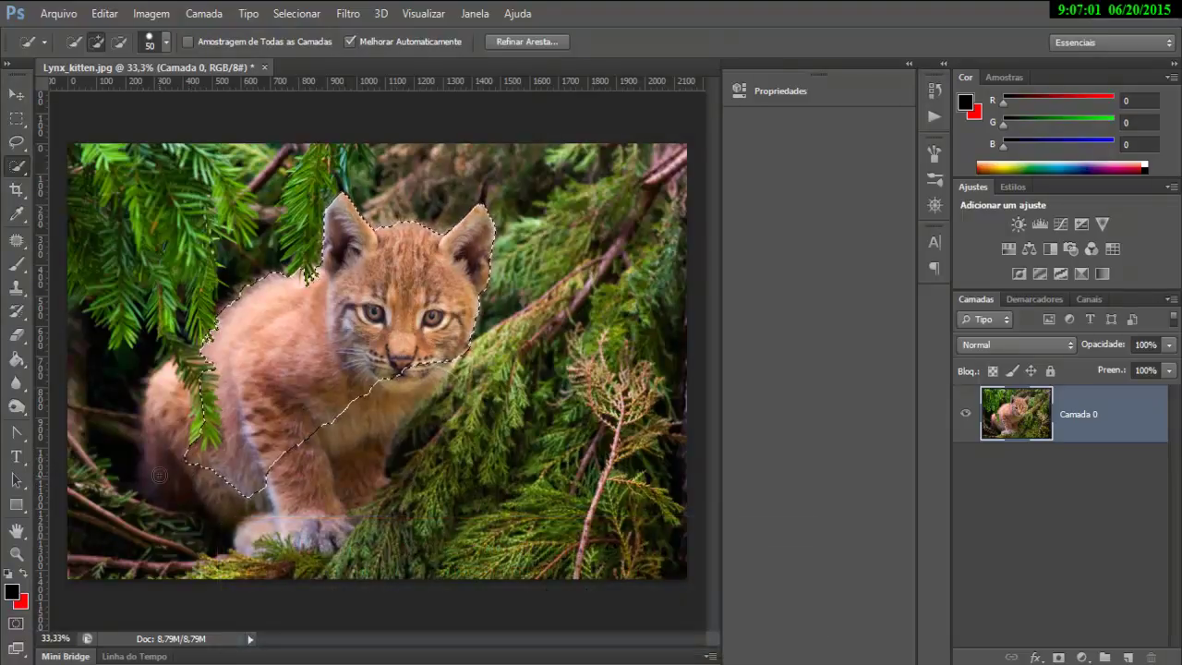
pyautogui.hotkey('ctrl', 'z')
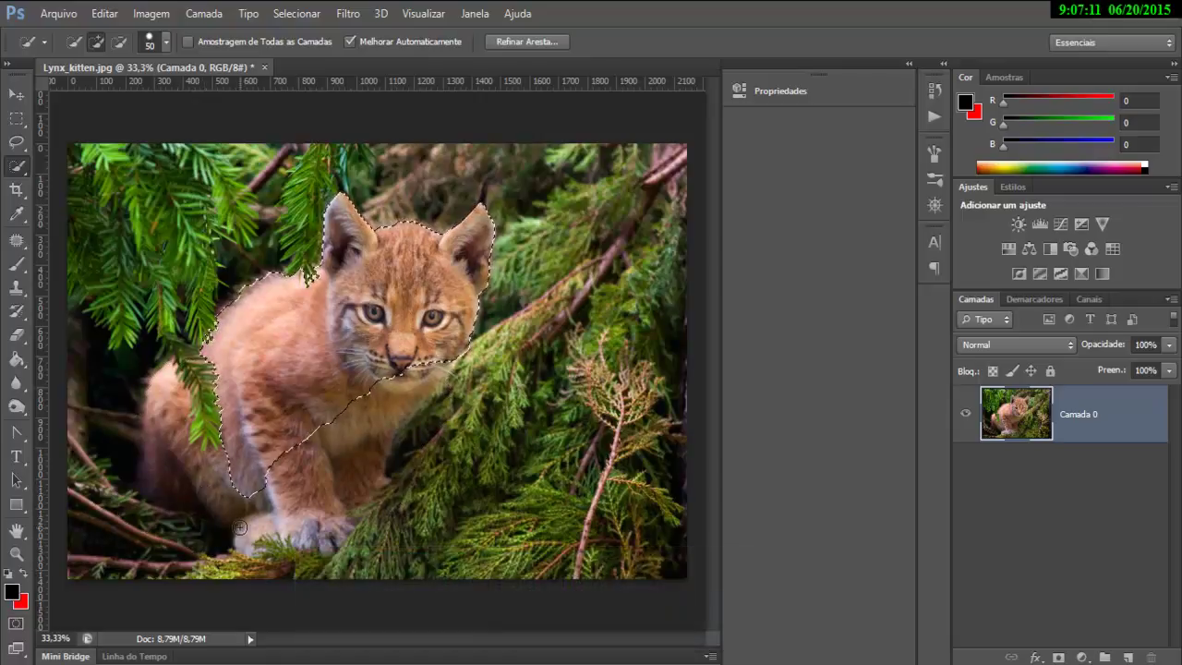
# Add the lynx's chest, front legs and paws to the quick selection, and subtract the foliage beside the chest and outer front leg.
pyautogui.moveTo(237, 539); pyautogui.dragTo(211, 555)
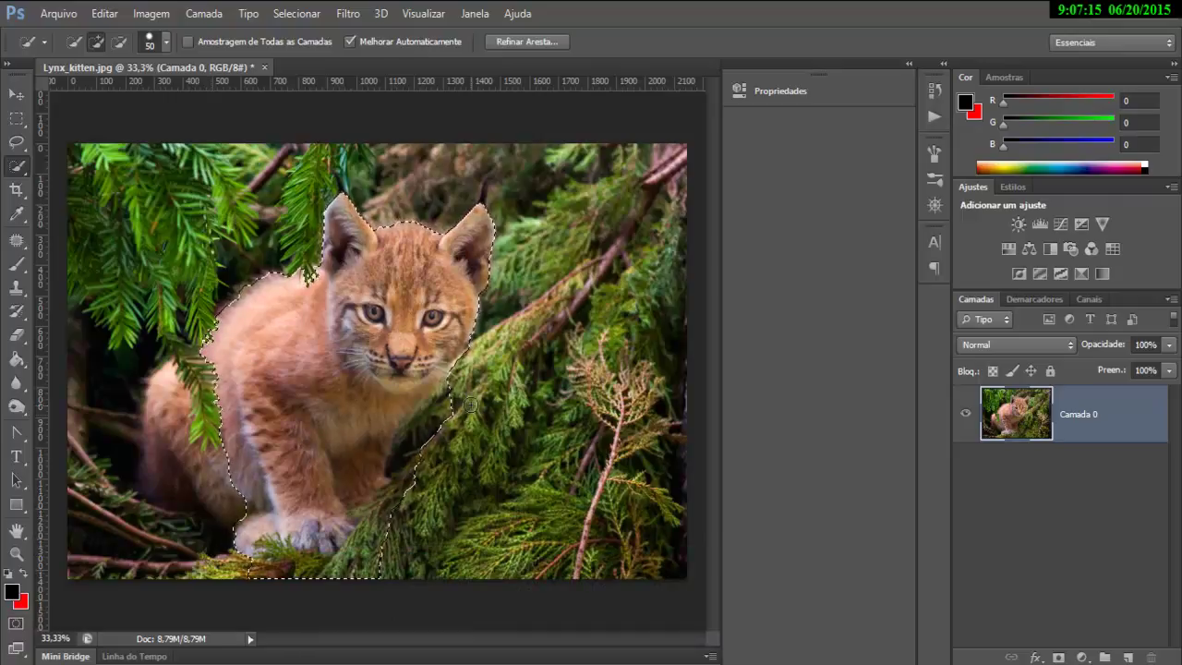
pyautogui.press('alt')
pyautogui.moveTo(444, 402)
pyautogui.mouseDown()
pyautogui.moveTo(421, 435)
pyautogui.moveTo(449, 430)
pyautogui.mouseUp()
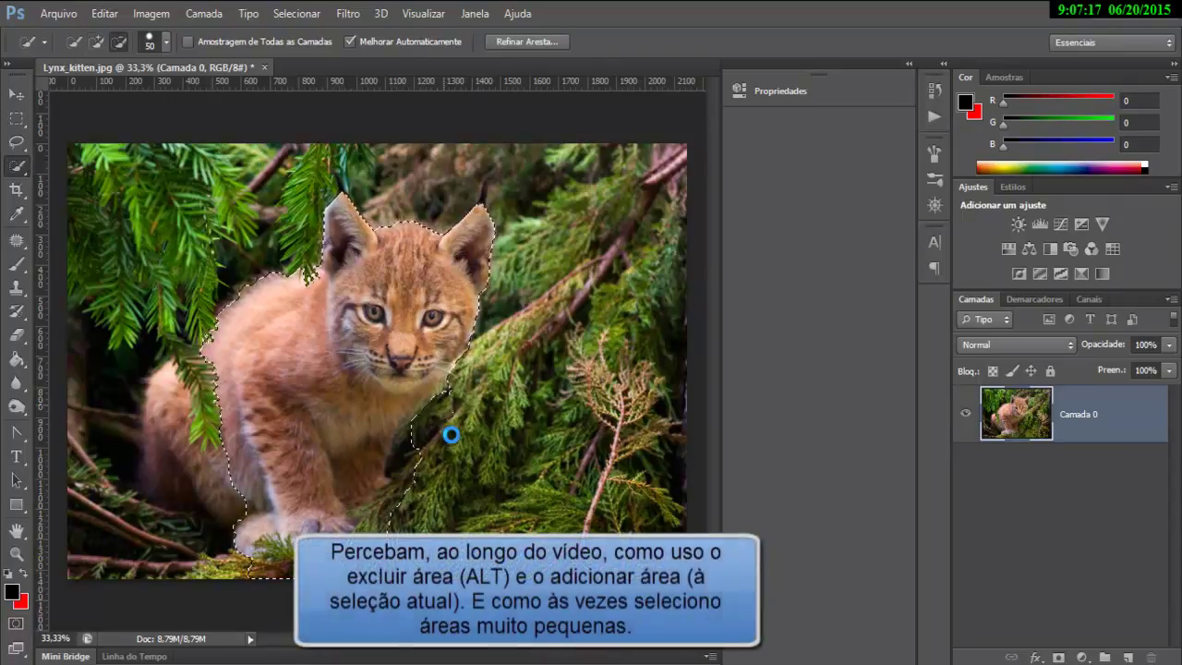
pyautogui.keyDown('alt'); pyautogui.click(445, 398); pyautogui.keyUp('alt')
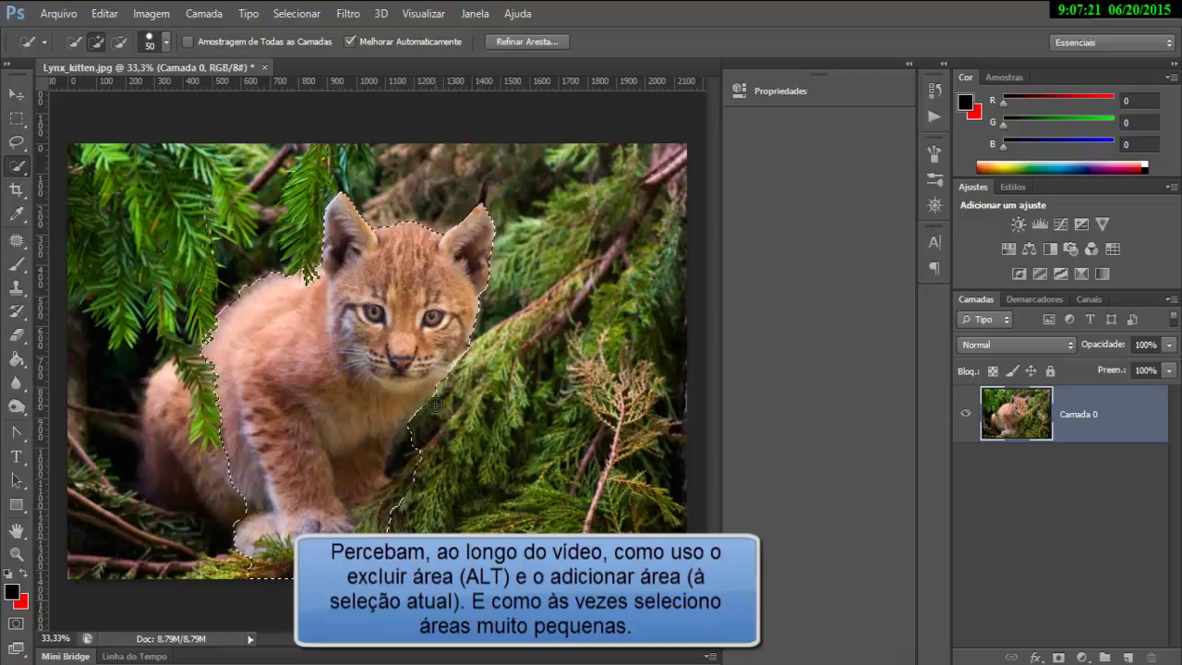
pyautogui.press('alt')
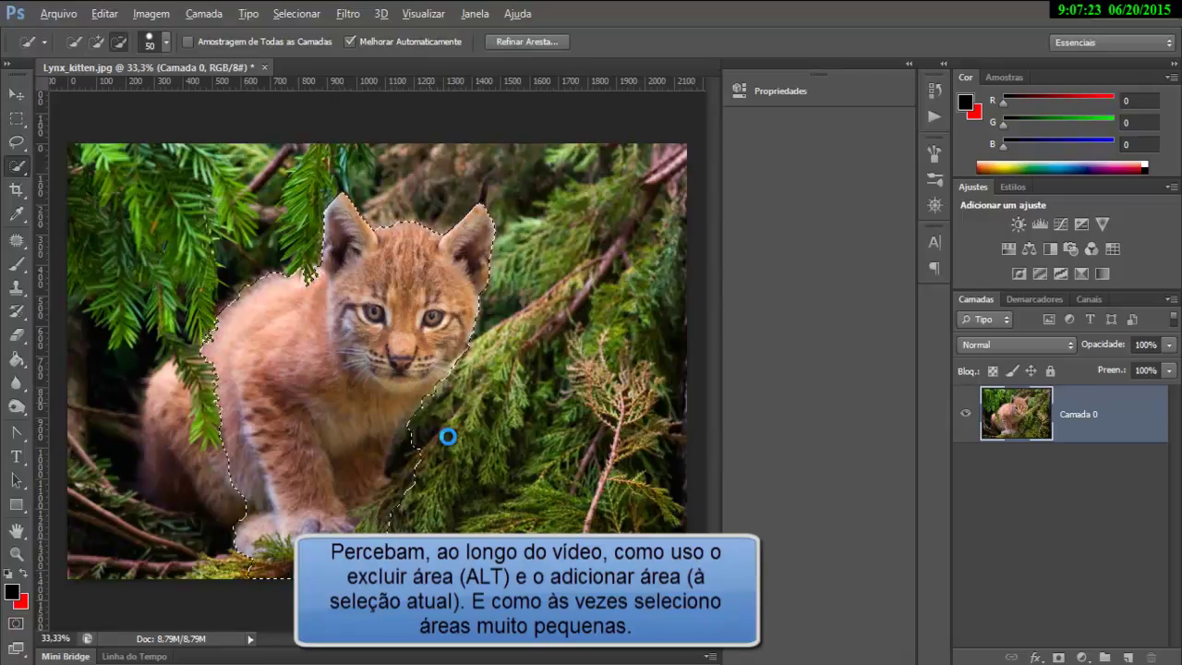
pyautogui.keyDown('alt'); pyautogui.click(411, 456); pyautogui.keyUp('alt')
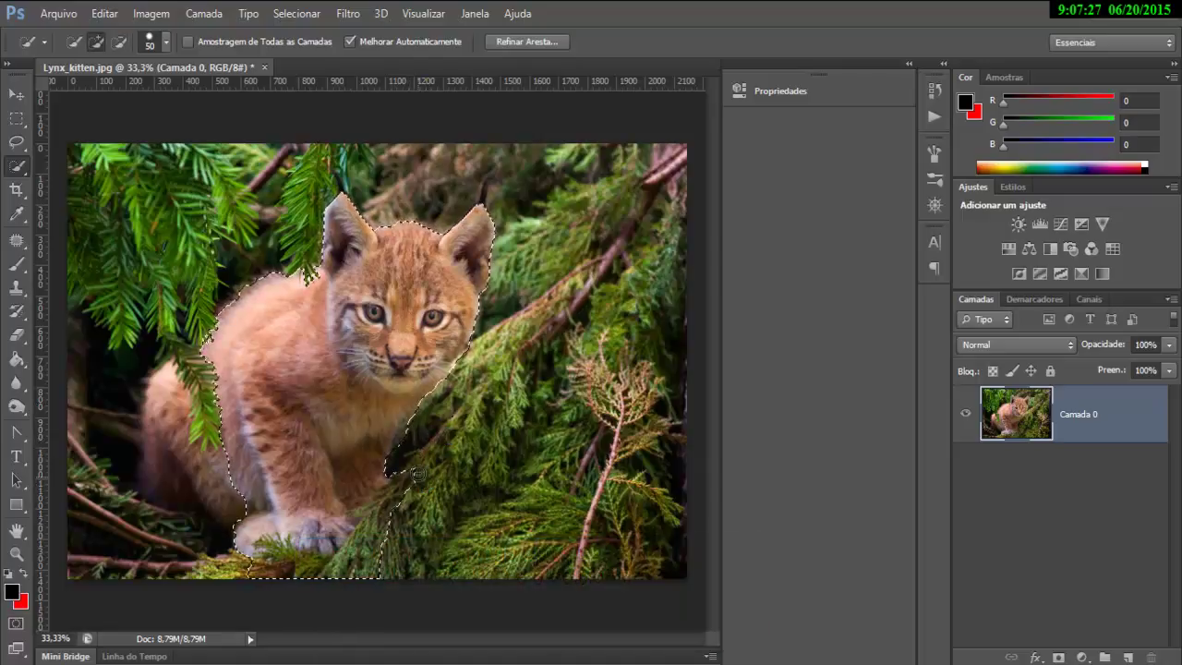
pyautogui.keyDown('alt'); pyautogui.click(404, 435); pyautogui.keyUp('alt')
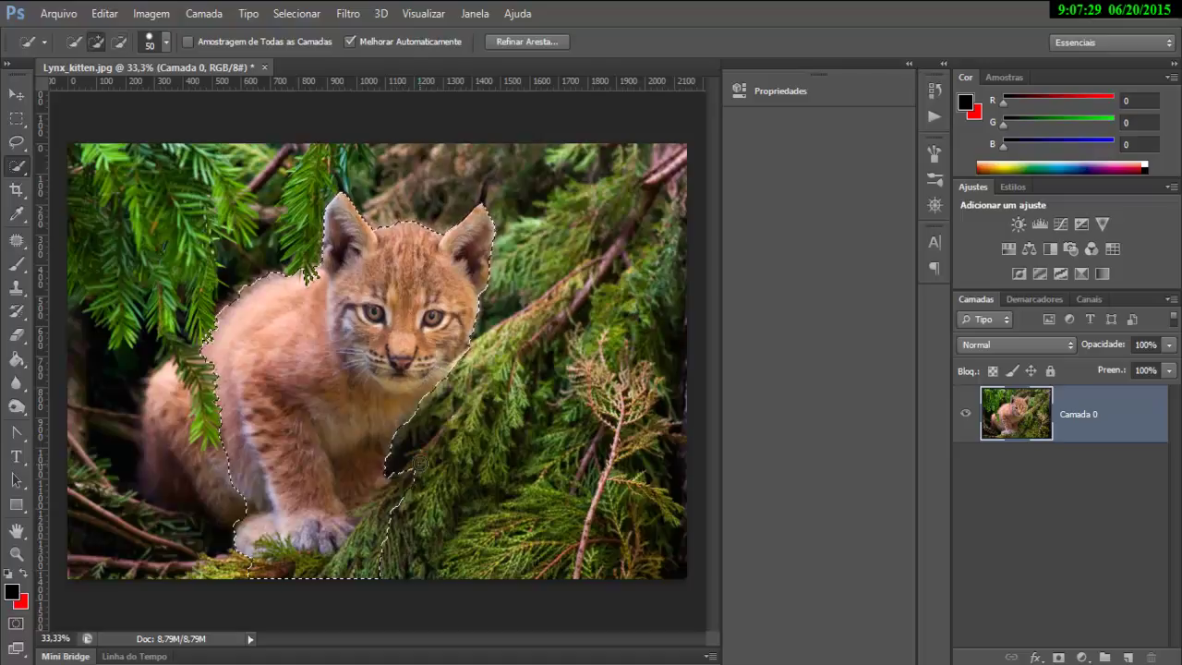
pyautogui.keyDown('alt'); pyautogui.click(407, 479); pyautogui.keyUp('alt')
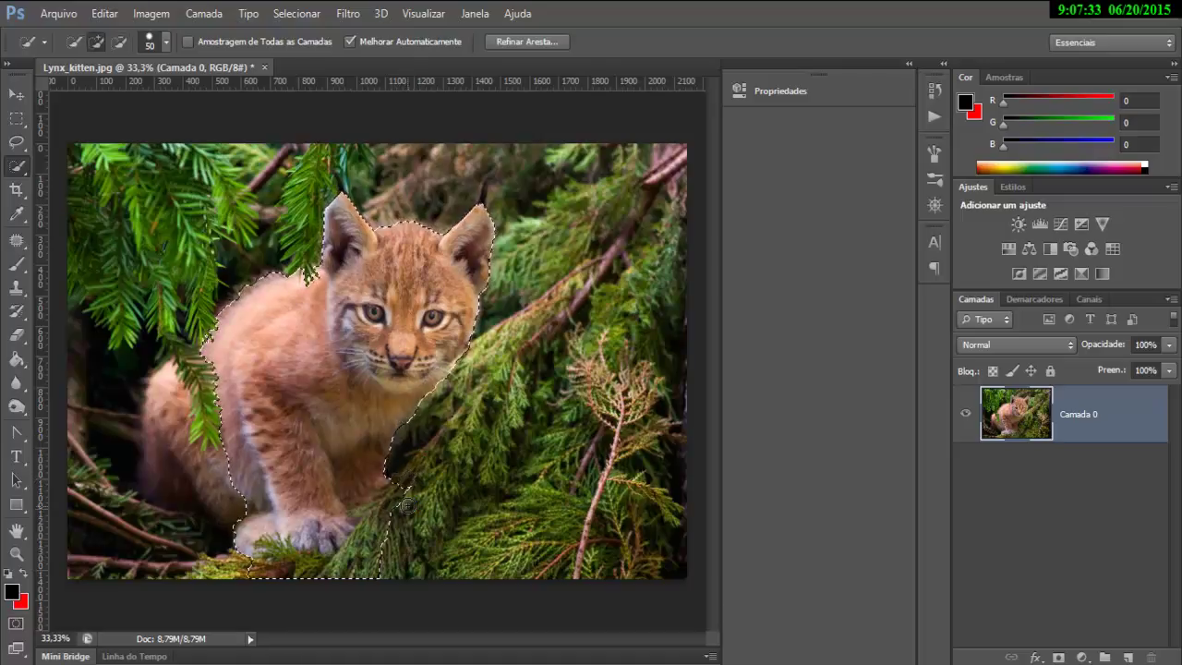
# Subtract the fir foliage beside the outer front paw from the selection, down towards the photo's lower edge.
pyautogui.moveTo(400, 490); pyautogui.dragTo(363, 584)
pyautogui.click(362, 582)
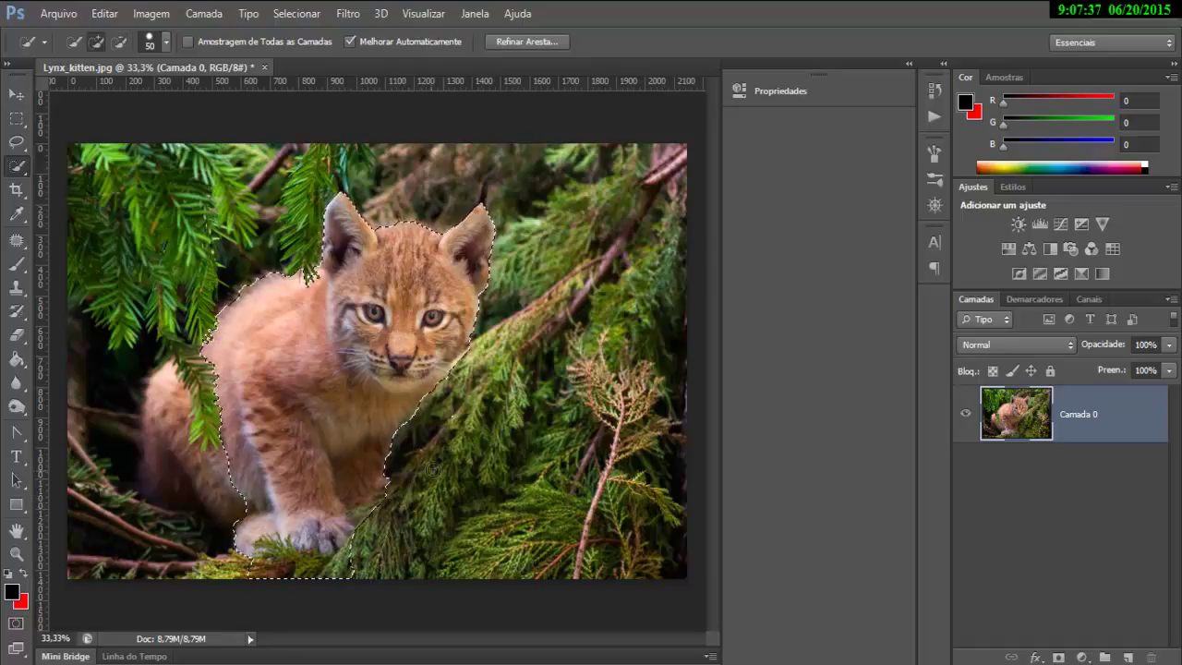
pyautogui.press('alt')
pyautogui.keyDown('alt'); pyautogui.click(469, 472); pyautogui.keyUp('alt')
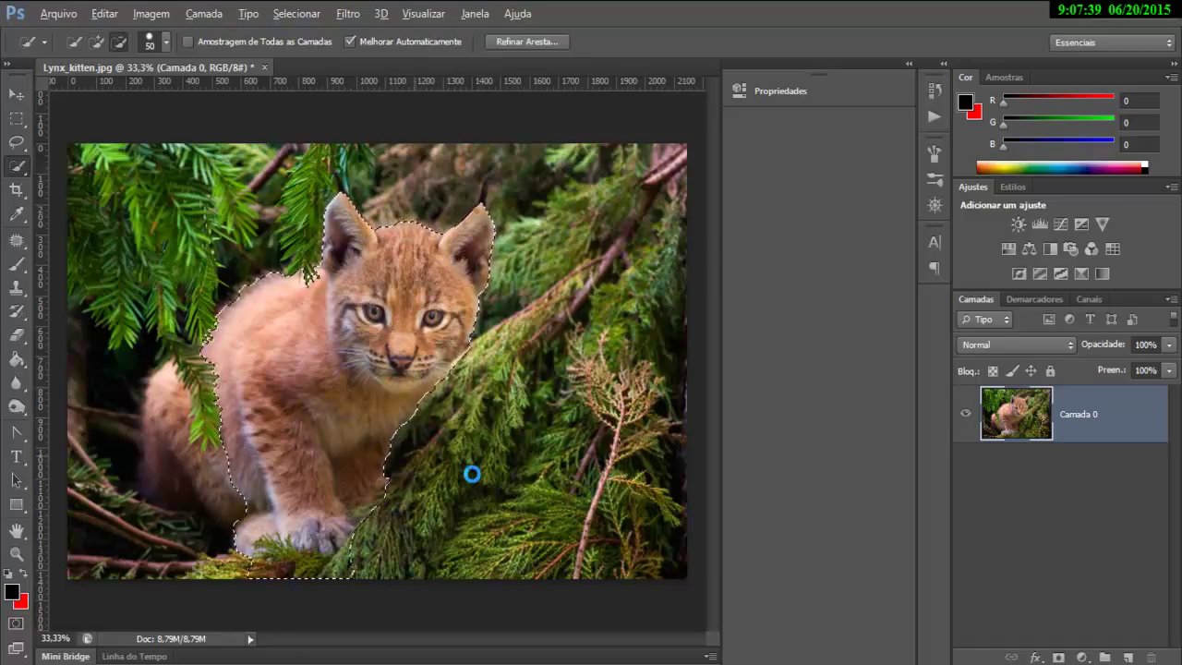
pyautogui.keyDown('alt'); pyautogui.click(369, 515); pyautogui.keyUp('alt')
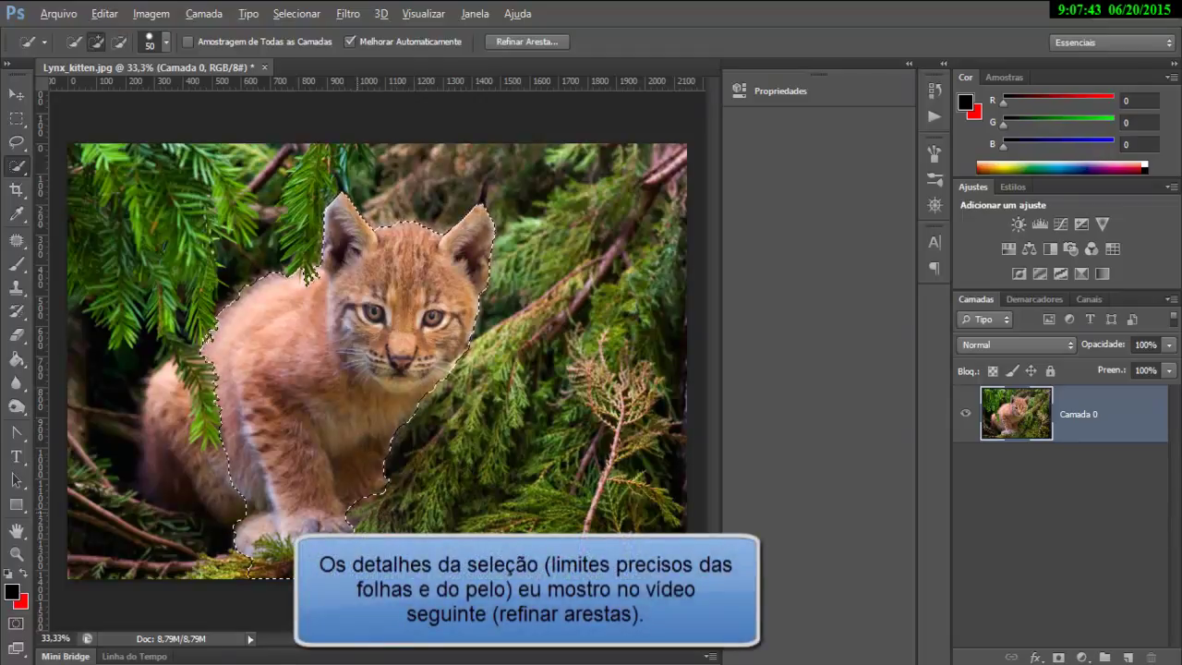
# Subtract the leaves beneath the front paws so the selection follows the lower outline of the paws.
pyautogui.press('alt')
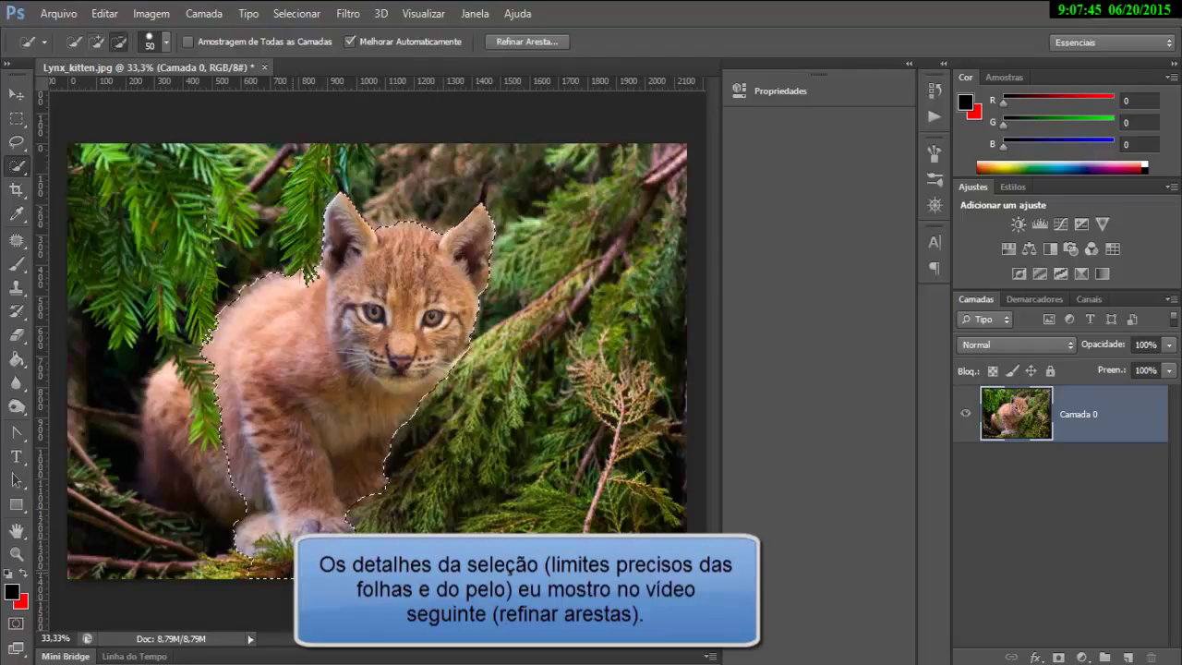
pyautogui.keyDown('alt'); pyautogui.click(304, 277); pyautogui.keyUp('alt')
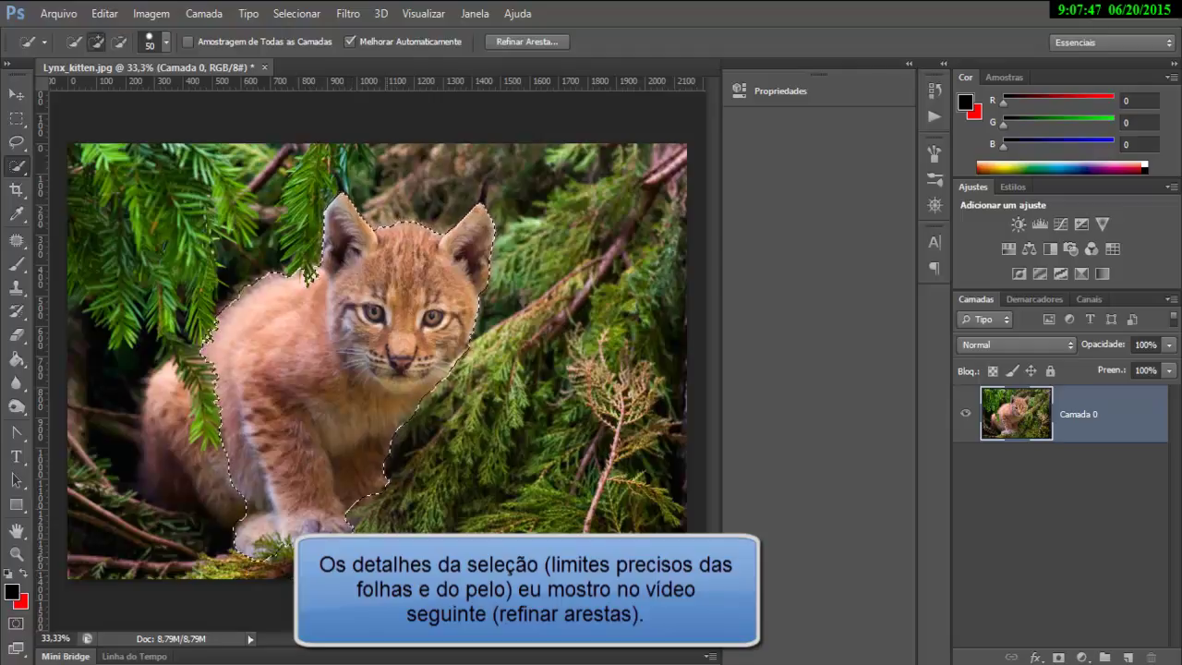
pyautogui.press('alt')
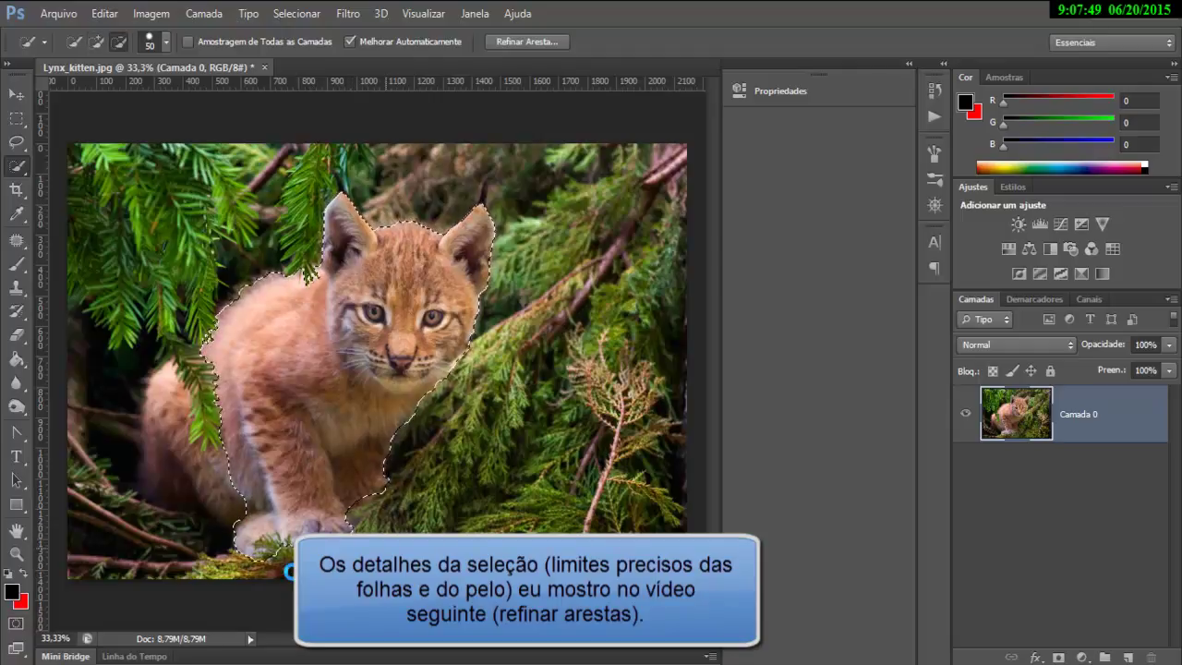
pyautogui.press('alt')
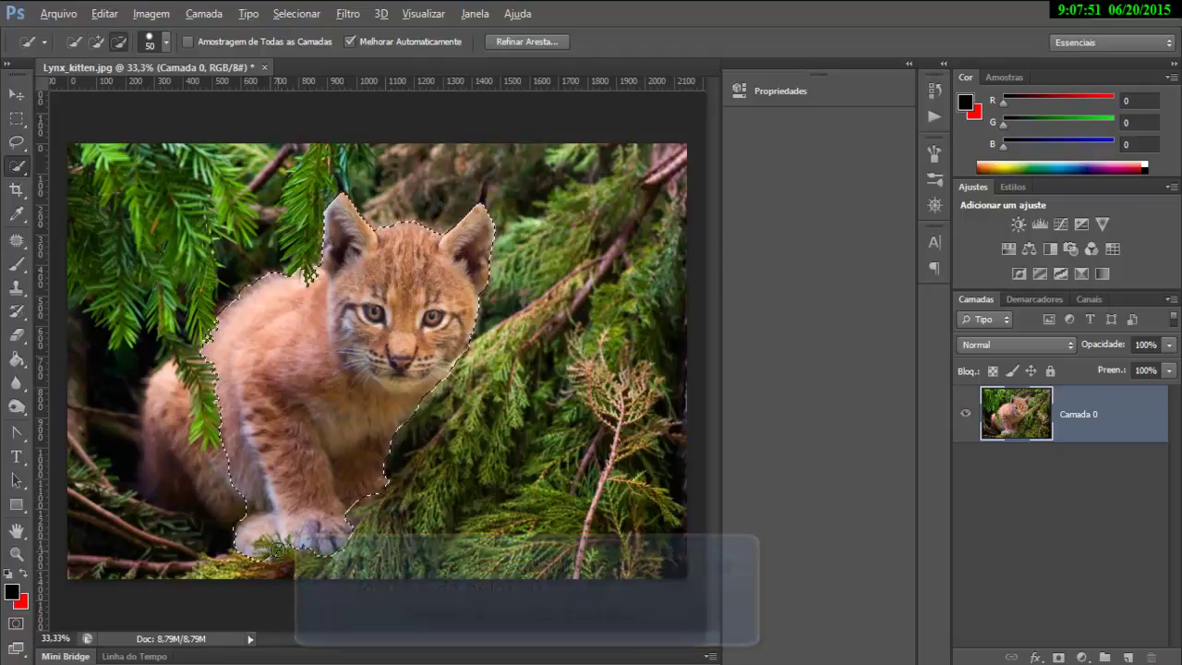
pyautogui.keyDown('alt'); pyautogui.click(280, 564); pyautogui.keyUp('alt')
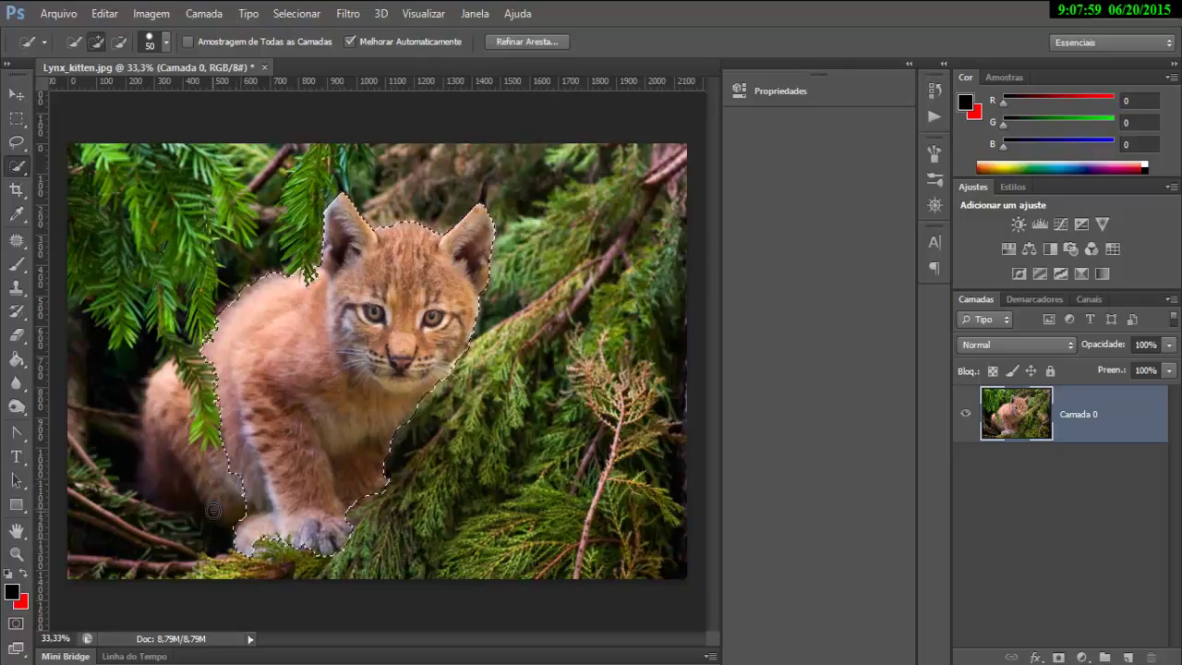
# Add the lynx's hindquarters and belly to the quick selection, filling the small unselected gaps between them.
pyautogui.moveTo(179, 474)
pyautogui.mouseDown()
pyautogui.moveTo(235, 485)
pyautogui.moveTo(226, 511)
pyautogui.mouseUp()
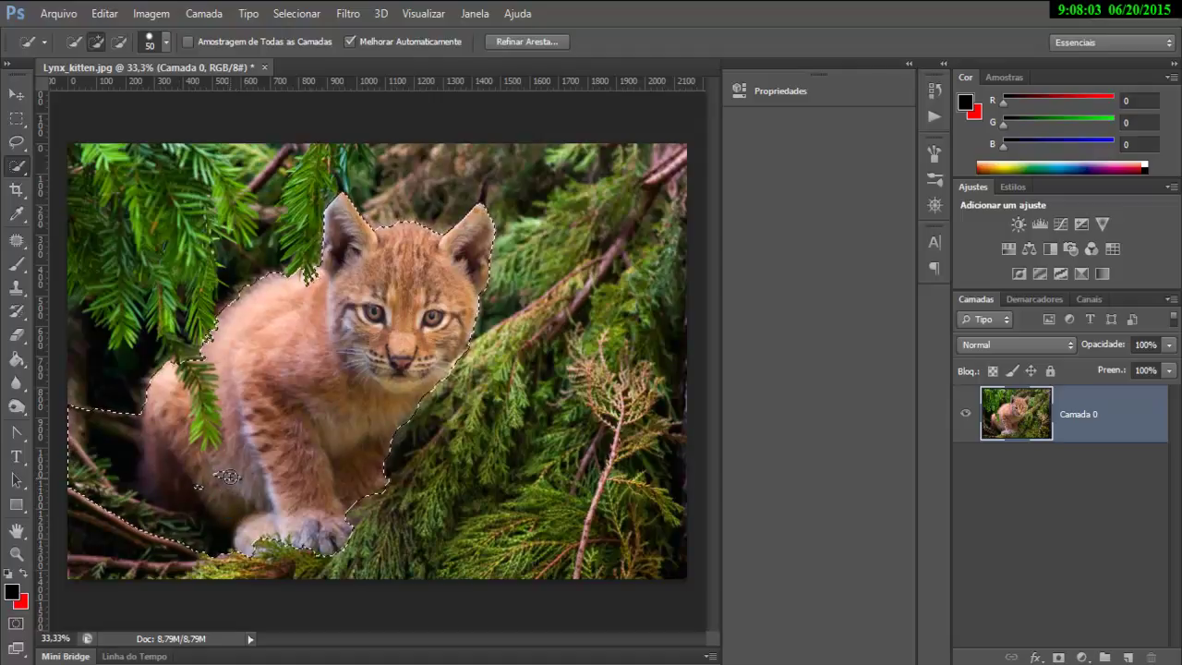
pyautogui.click(196, 484)
pyautogui.click(237, 469)
pyautogui.moveTo(242, 477)
pyautogui.mouseDown()
pyautogui.moveTo(231, 506)
pyautogui.moveTo(240, 480)
pyautogui.moveTo(225, 497)
pyautogui.mouseUp()
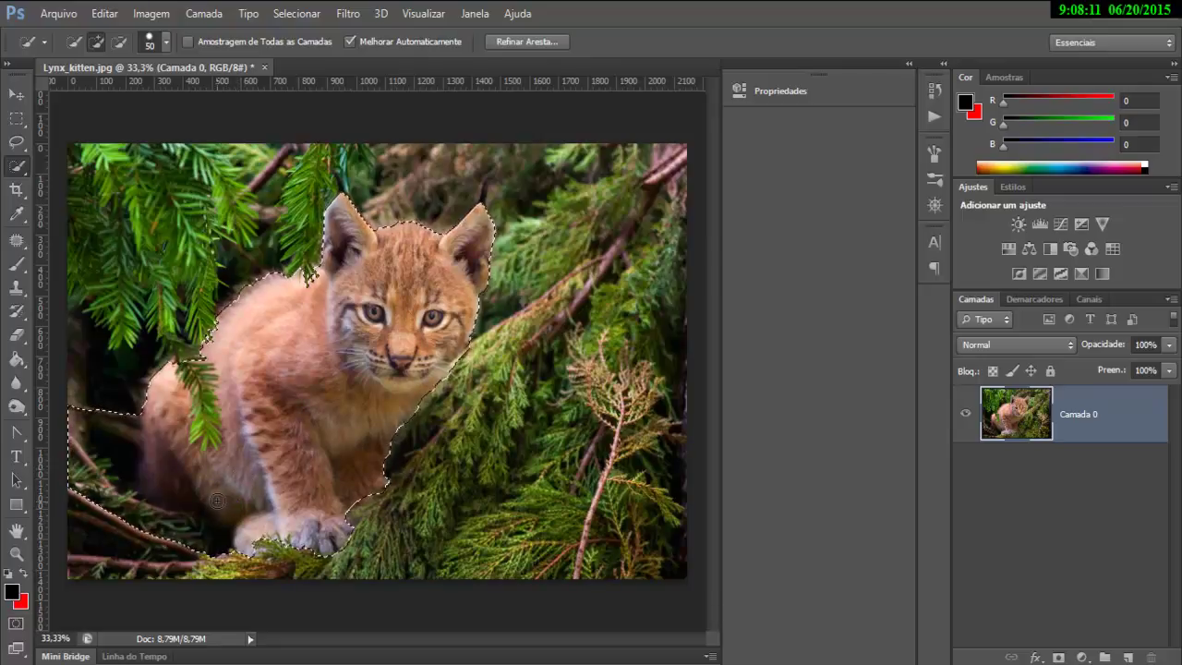
# Subtract the dark background and branches behind the lynx's rump from the selection.
pyautogui.press('alt')
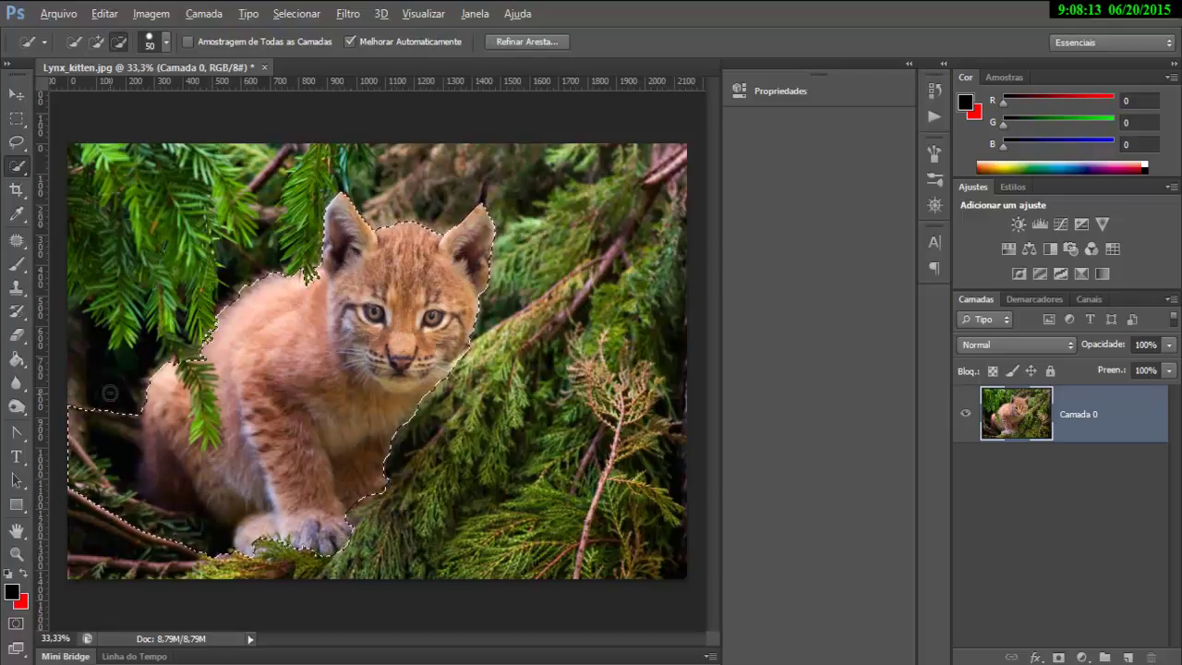
pyautogui.moveTo(90, 469); pyautogui.dragTo(83, 495)
pyautogui.press('alt')
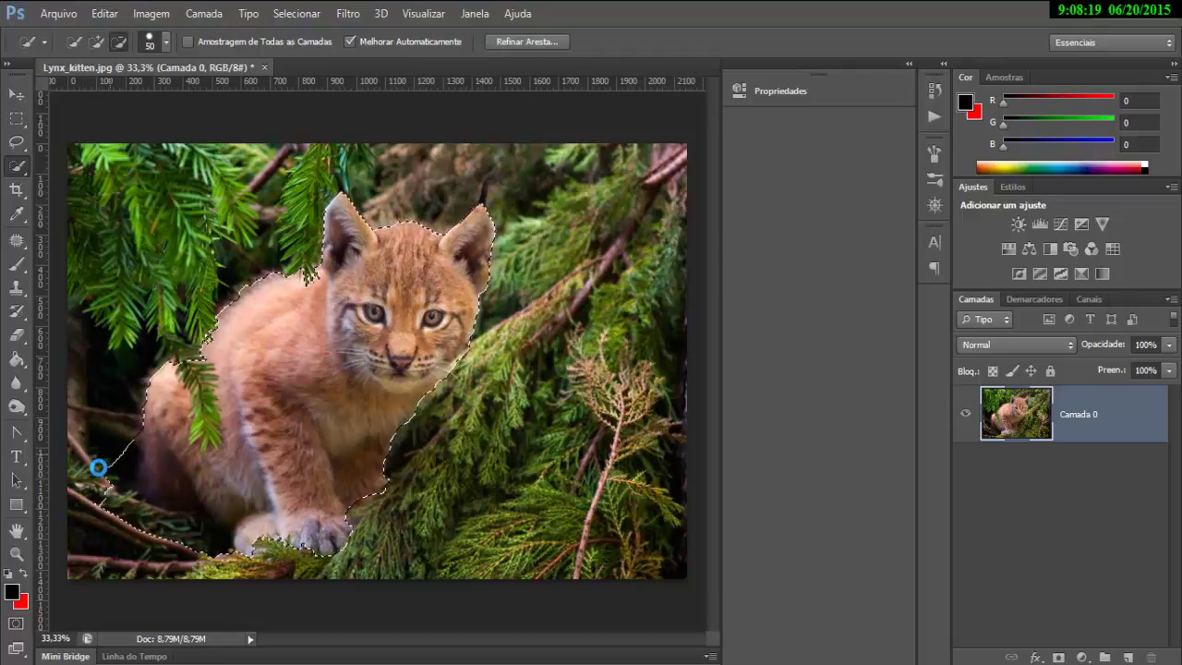
pyautogui.keyDown('alt'); pyautogui.click(110, 521); pyautogui.keyUp('alt')
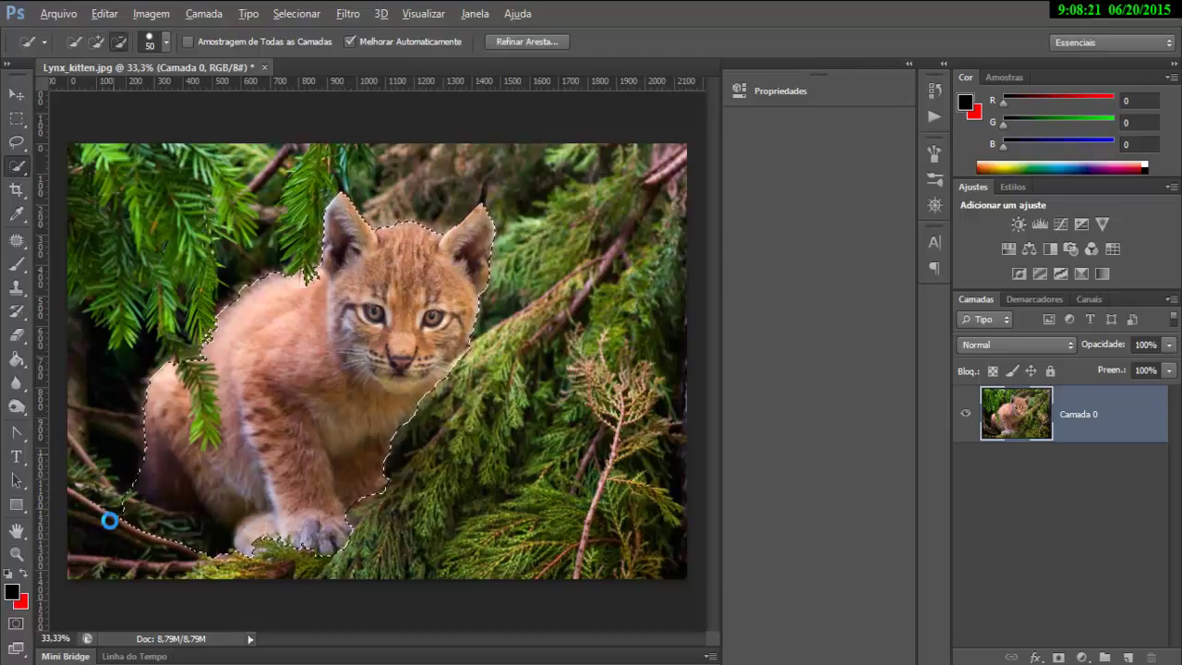
pyautogui.moveTo(109, 521)
pyautogui.mouseDown()
pyautogui.moveTo(113, 486)
pyautogui.moveTo(93, 491)
pyautogui.moveTo(128, 513)
pyautogui.mouseUp()
# Subtract the twigs and dark area beneath the hindquarters, tightening the selection's lower edge up to the front paw.
pyautogui.press('alt')
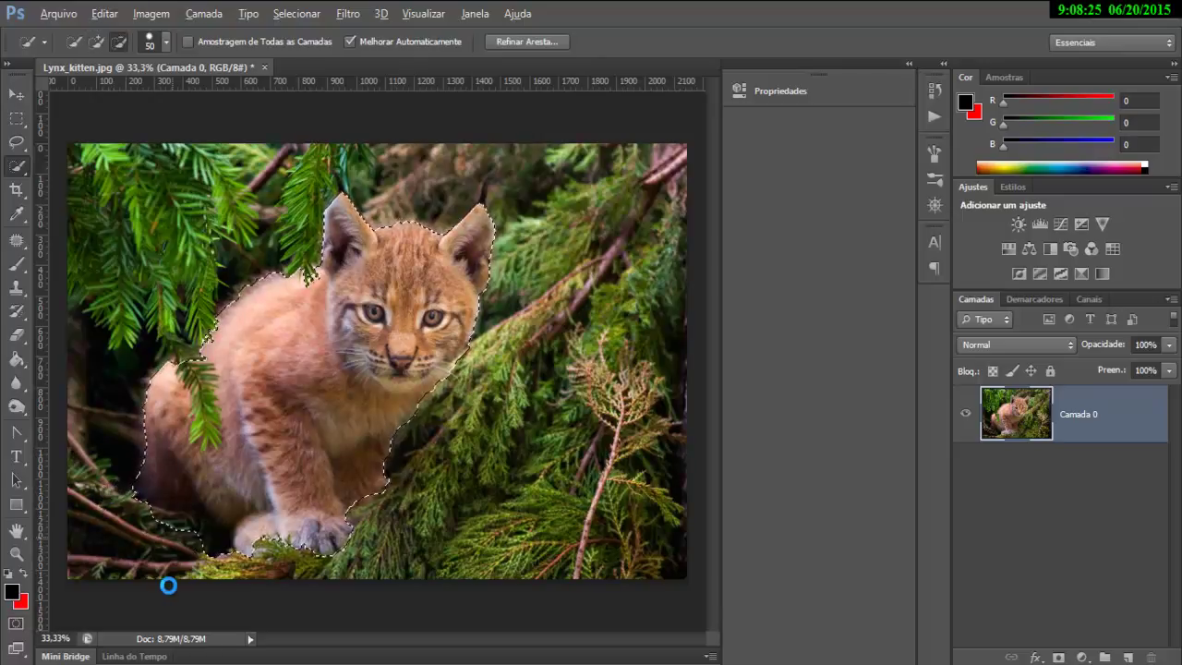
pyautogui.moveTo(207, 550); pyautogui.dragTo(211, 549)
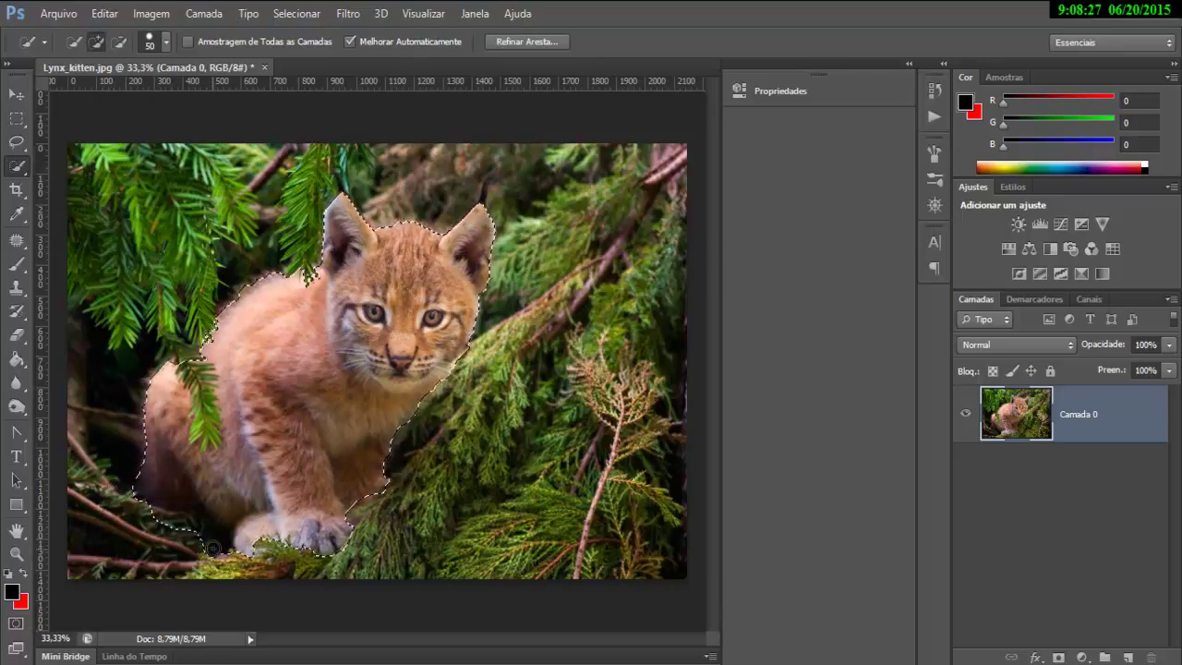
pyautogui.press('alt')
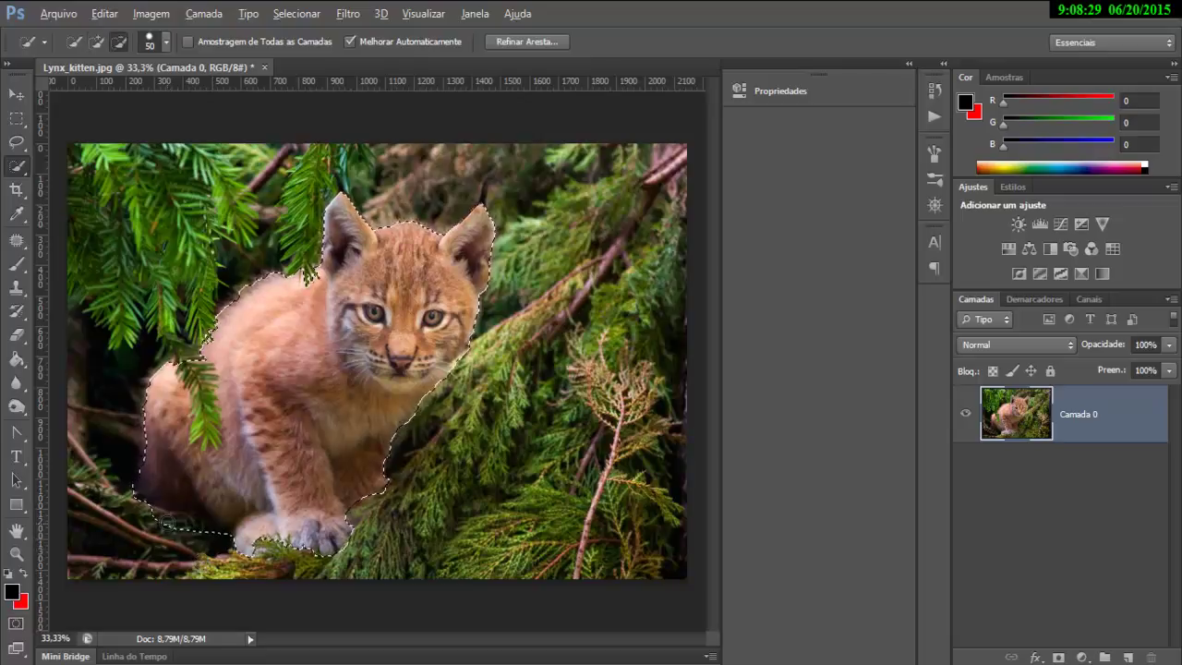
pyautogui.moveTo(198, 547); pyautogui.dragTo(199, 547)
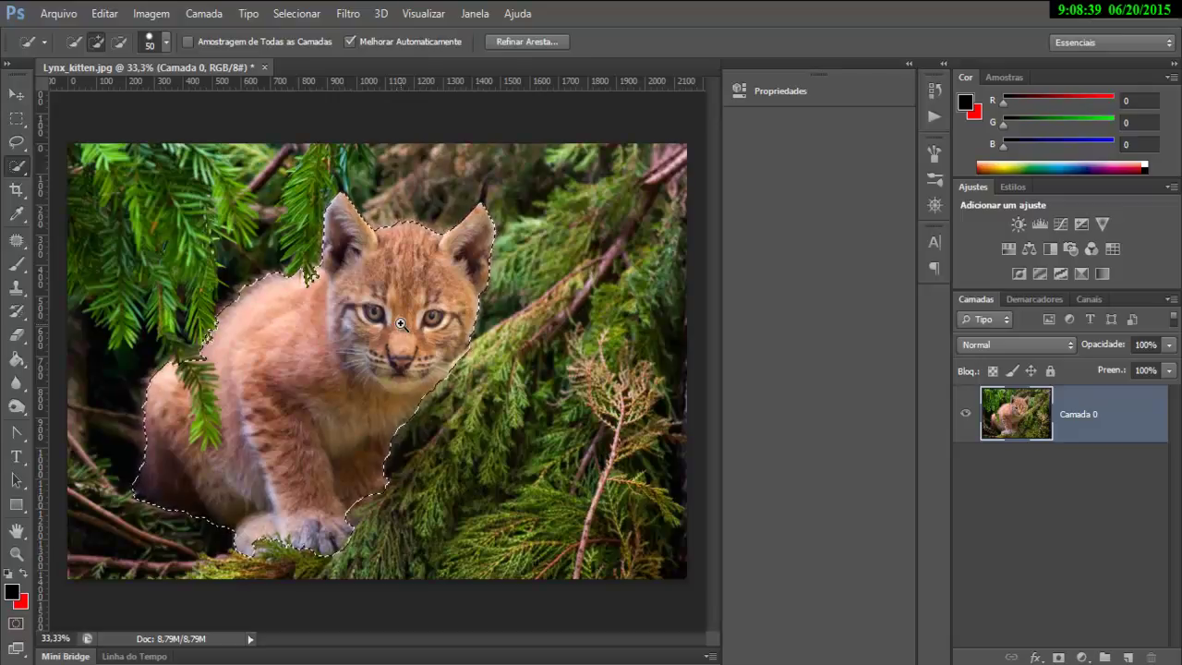
# Add the fur on top of the head between the ears and subtract the background spill above it.
pyautogui.scroll(1, 403, 292)
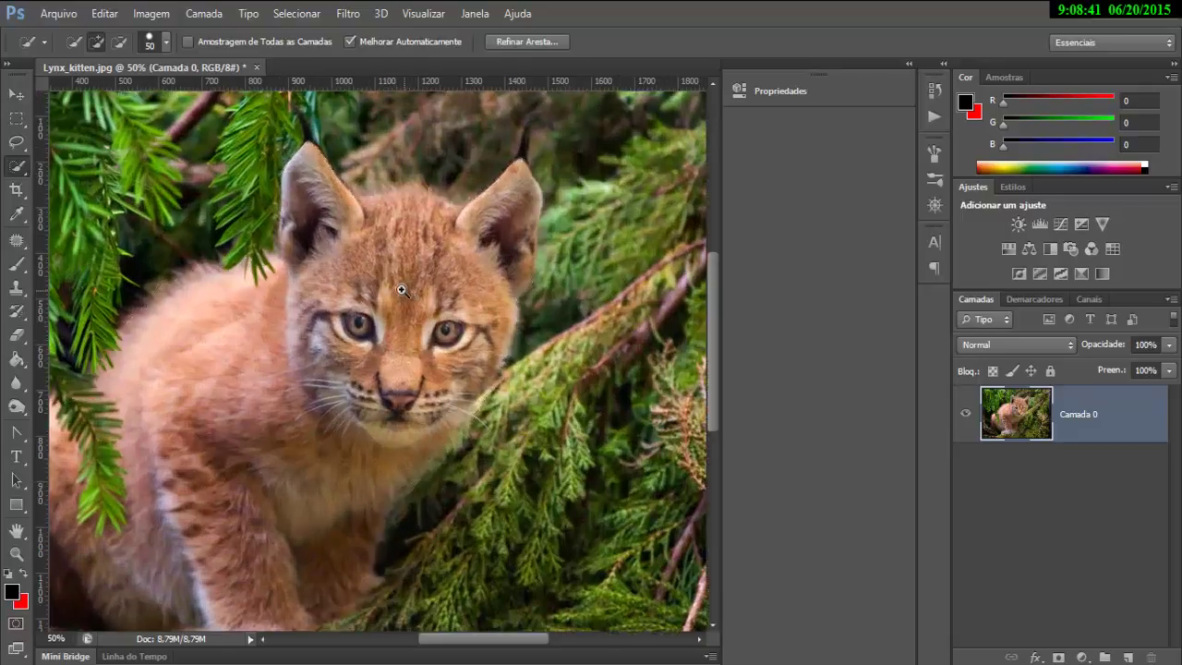
pyautogui.scroll(1, 401, 290)
pyautogui.moveTo(176, 391); pyautogui.dragTo(339, 455)
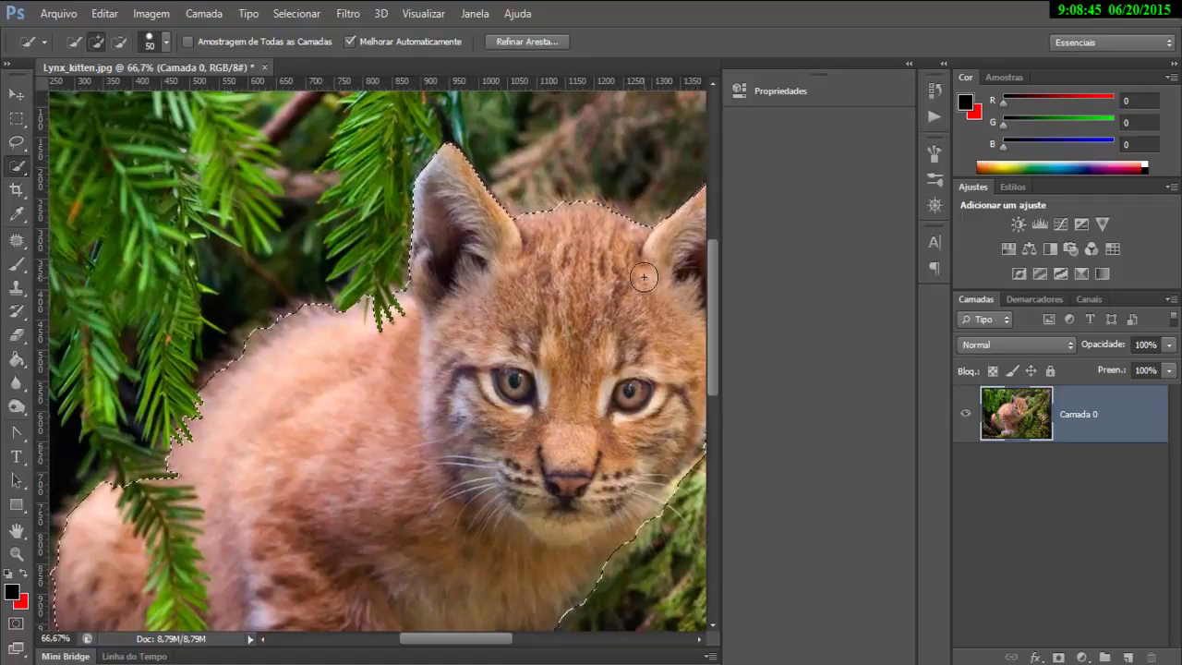
pyautogui.moveTo(546, 324); pyautogui.dragTo(464, 267)
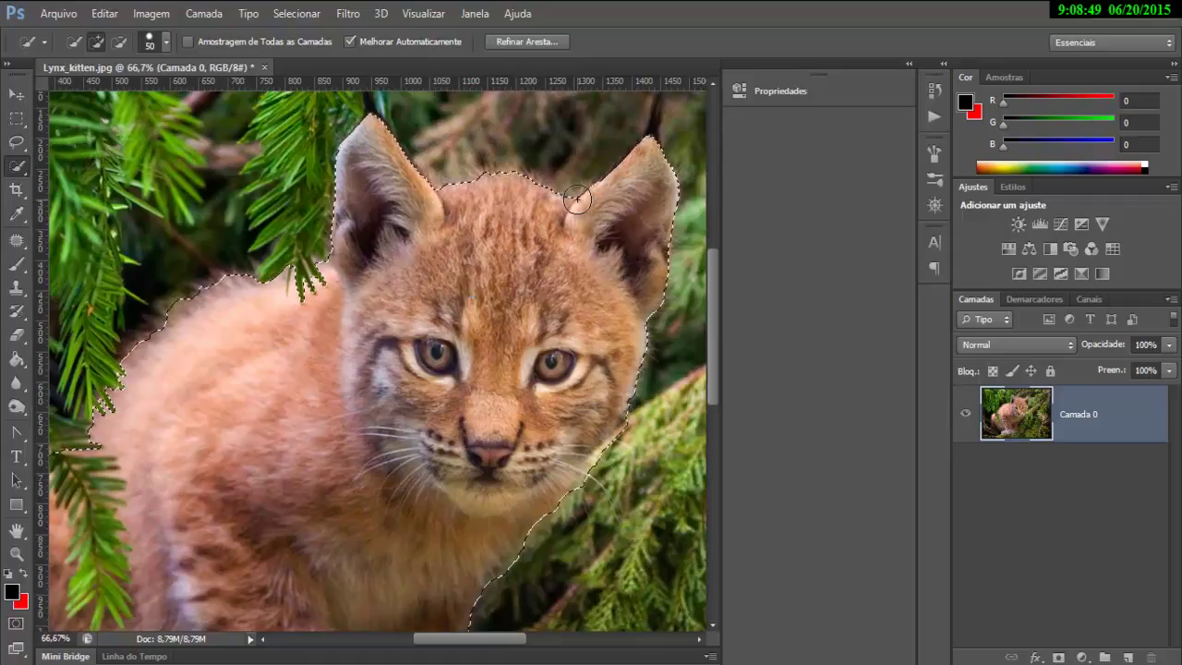
pyautogui.moveTo(516, 173); pyautogui.dragTo(478, 177)
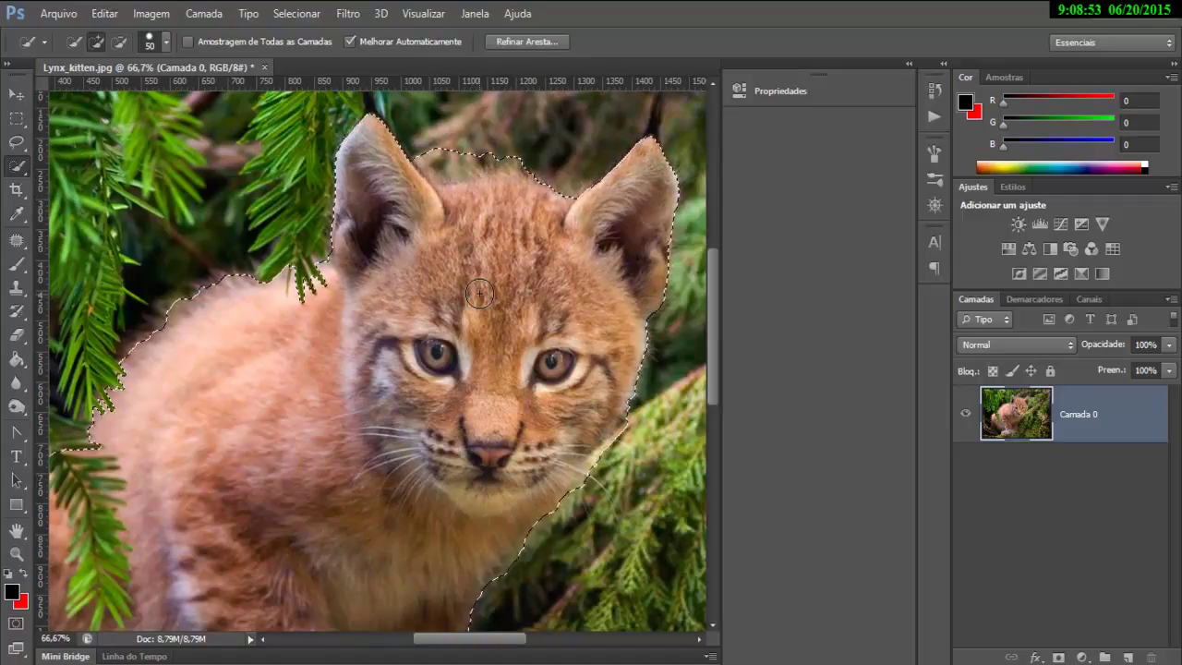
pyautogui.press('alt')
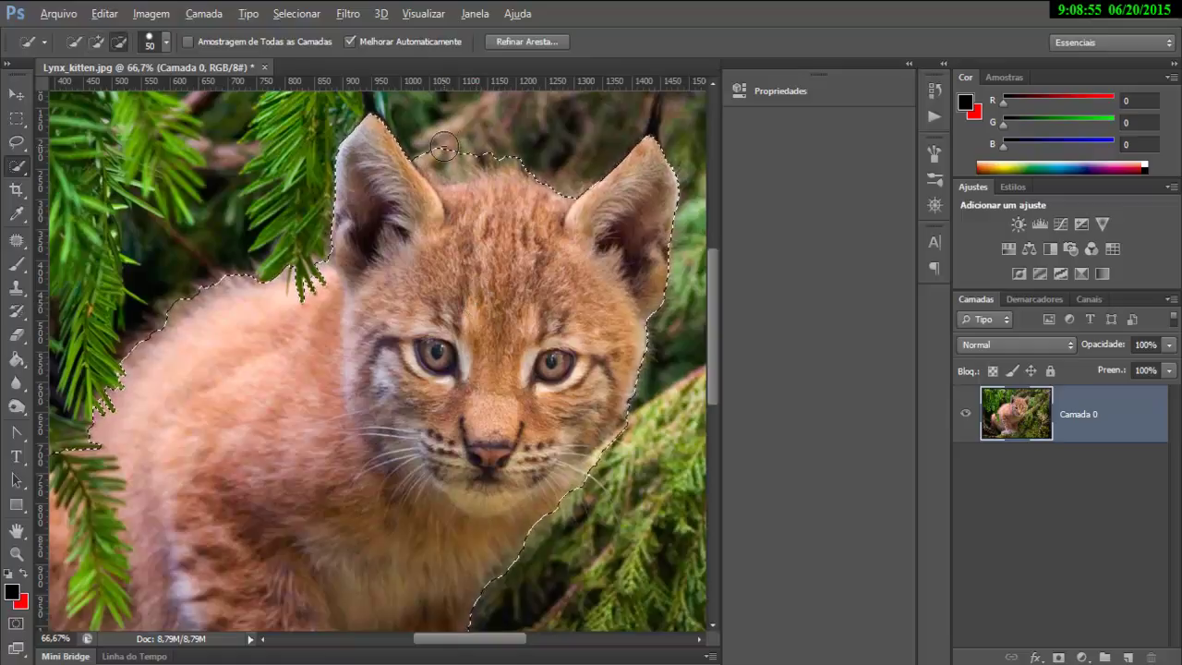
pyautogui.moveTo(444, 153); pyautogui.dragTo(480, 264)
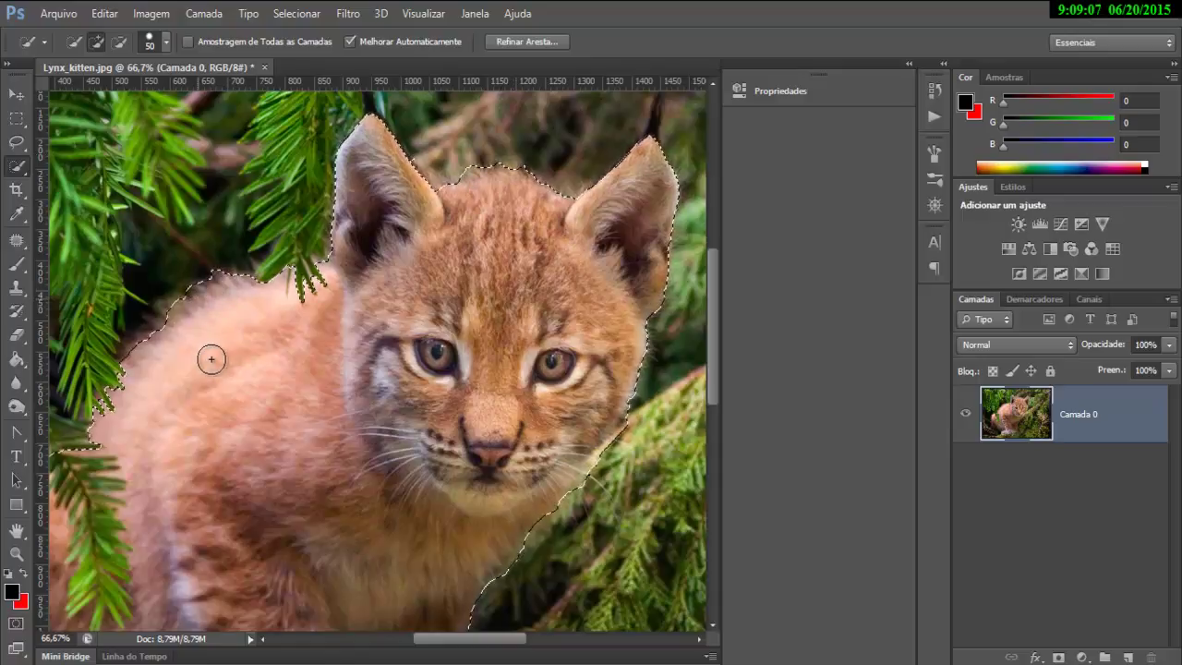
# Extend the selection over the fuzzy fur along the lynx's back and subtract the dark background beside it.
pyautogui.moveTo(169, 365); pyautogui.dragTo(127, 319)
pyautogui.keyDown('alt'); pyautogui.click(127, 318); pyautogui.keyUp('alt')
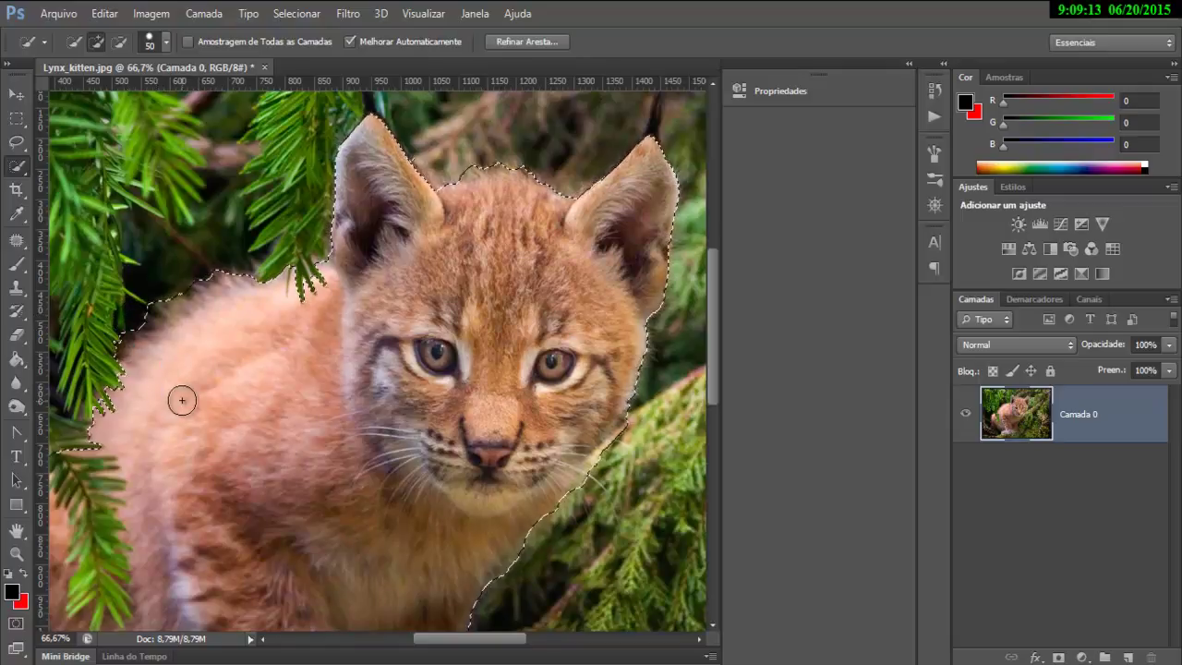
# Reduce the brush size to 25 and subtract the upper part of the pine branch hanging in front of the hindquarters.
pyautogui.moveTo(209, 240)
pyautogui.mouseDown()
pyautogui.moveTo(231, 389)
pyautogui.moveTo(309, 241)
pyautogui.moveTo(250, 148)
pyautogui.mouseUp()
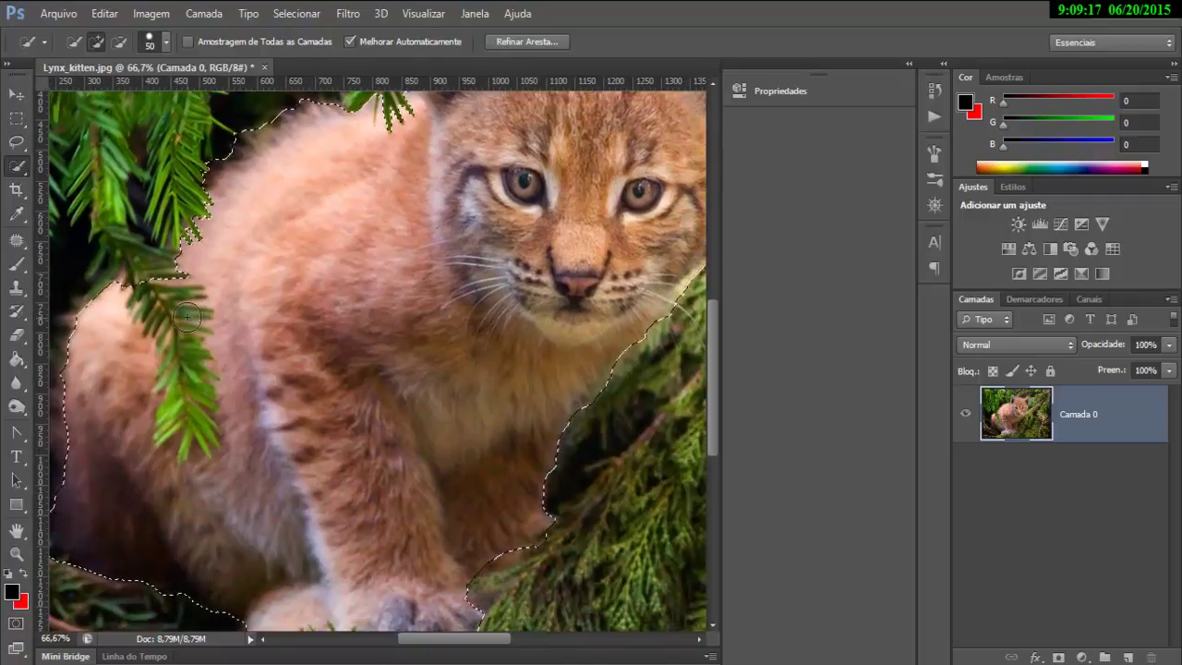
pyautogui.press(']')
pyautogui.press('[')
pyautogui.press('[')
pyautogui.press('[')
pyautogui.press('[')
pyautogui.press('[')
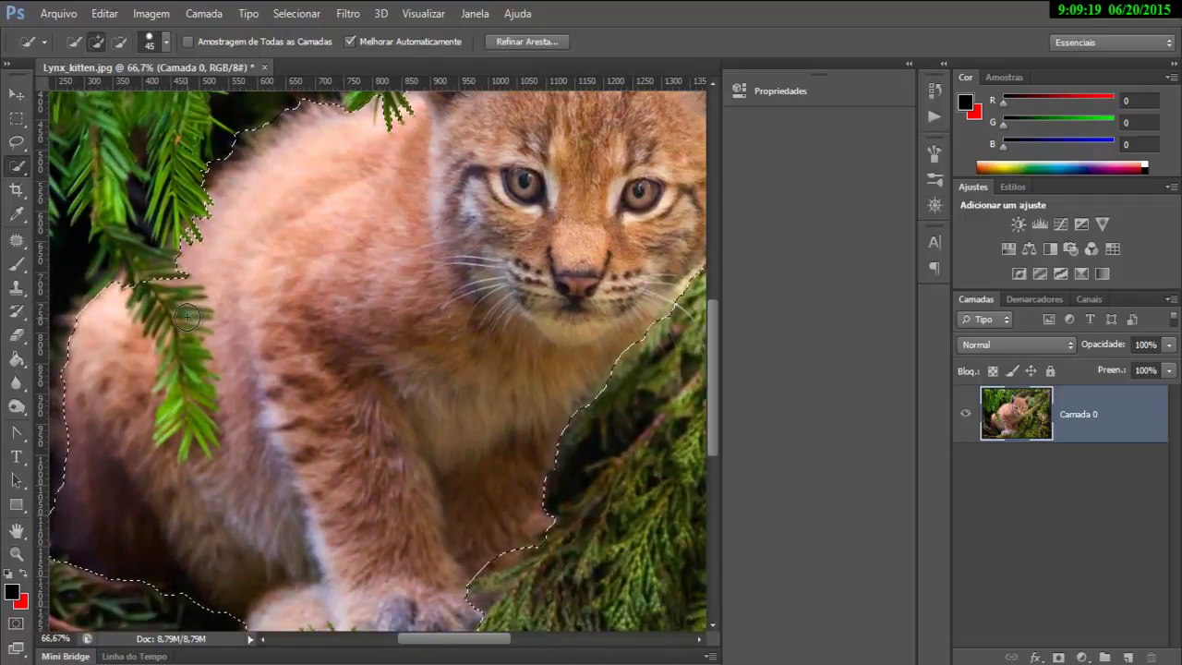
pyautogui.press('alt')
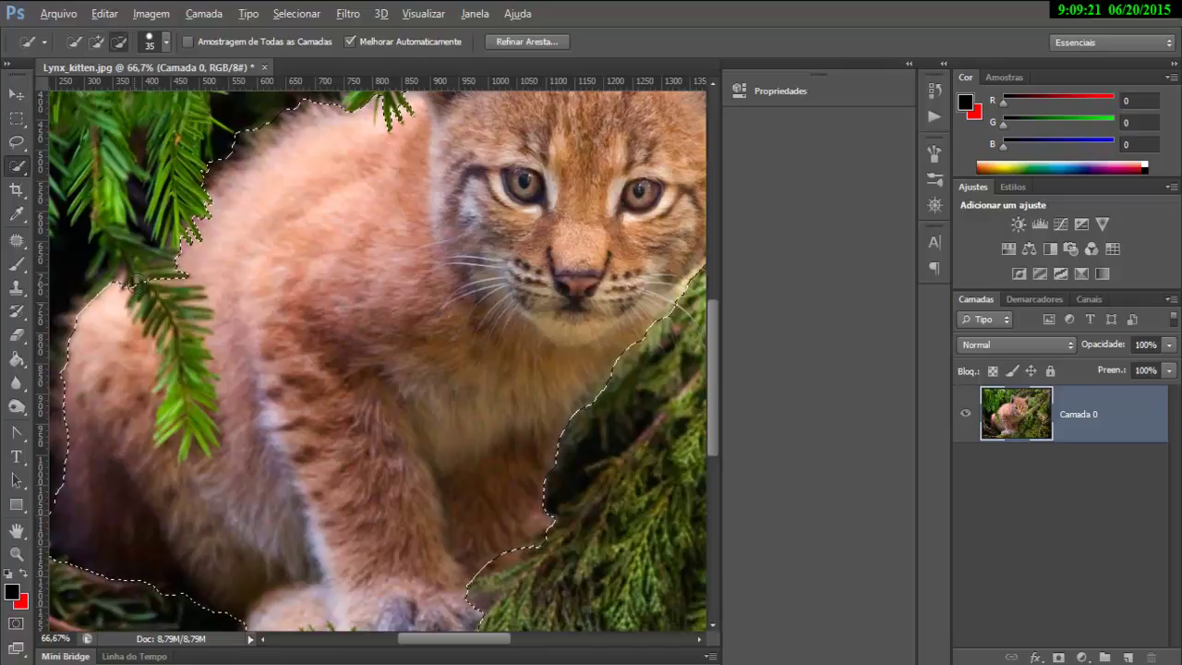
pyautogui.moveTo(150, 295)
pyautogui.mouseDown()
pyautogui.moveTo(185, 357)
pyautogui.moveTo(169, 338)
pyautogui.mouseUp()
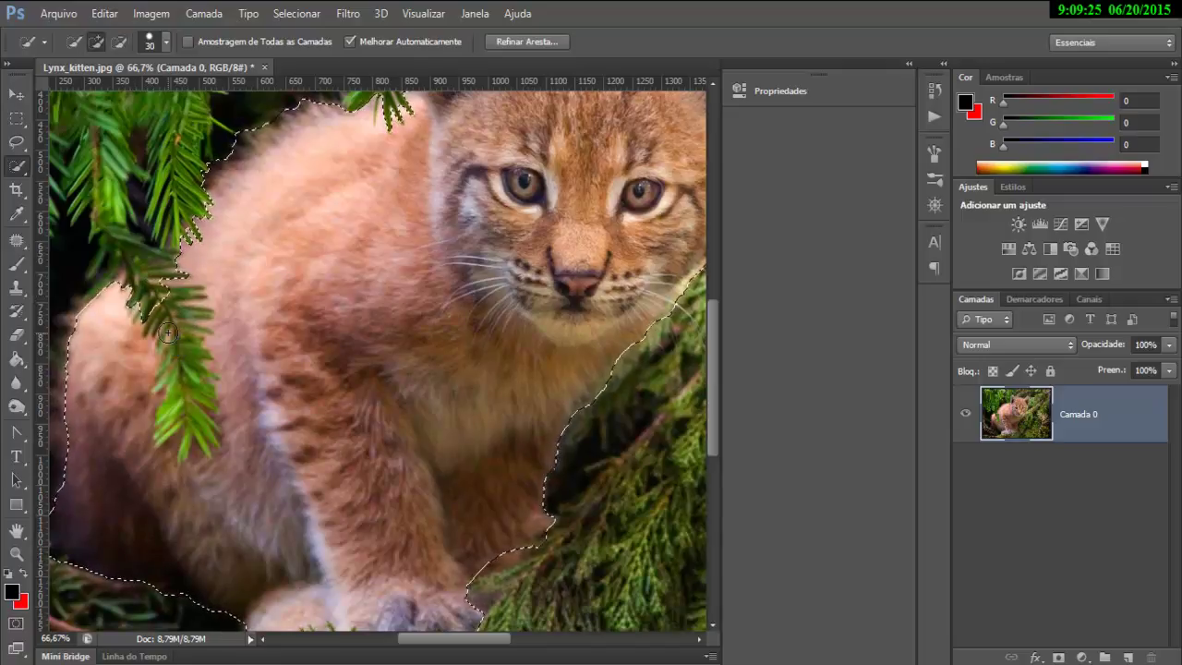
pyautogui.press('alt')
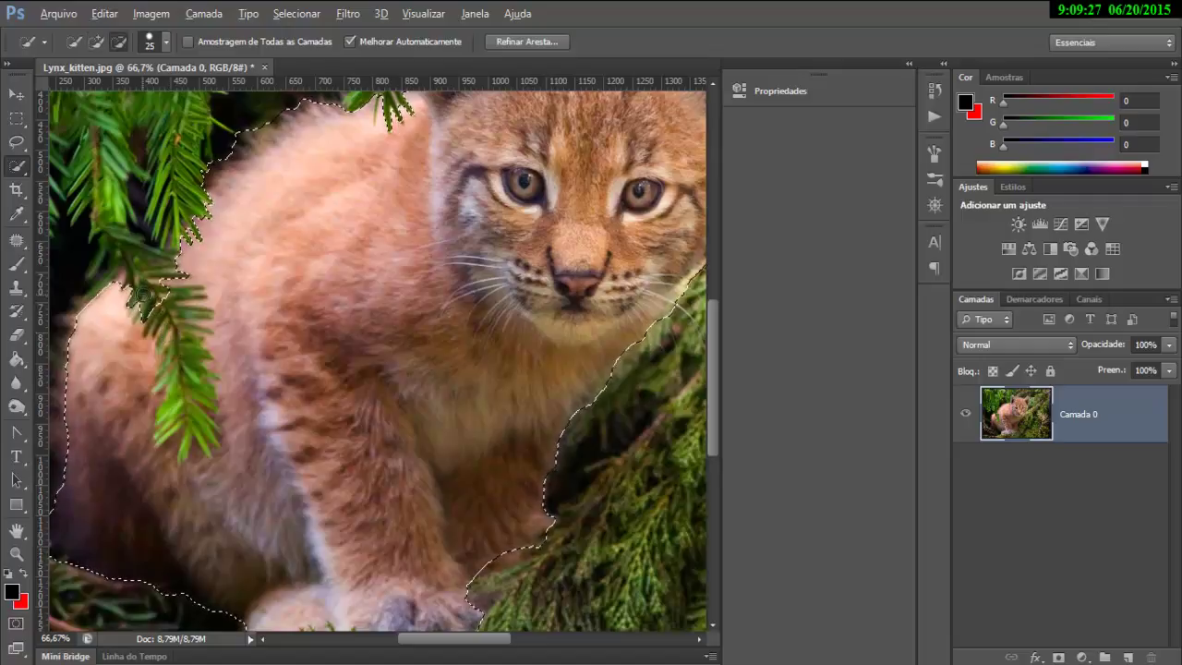
pyautogui.moveTo(177, 333); pyautogui.dragTo(182, 409)
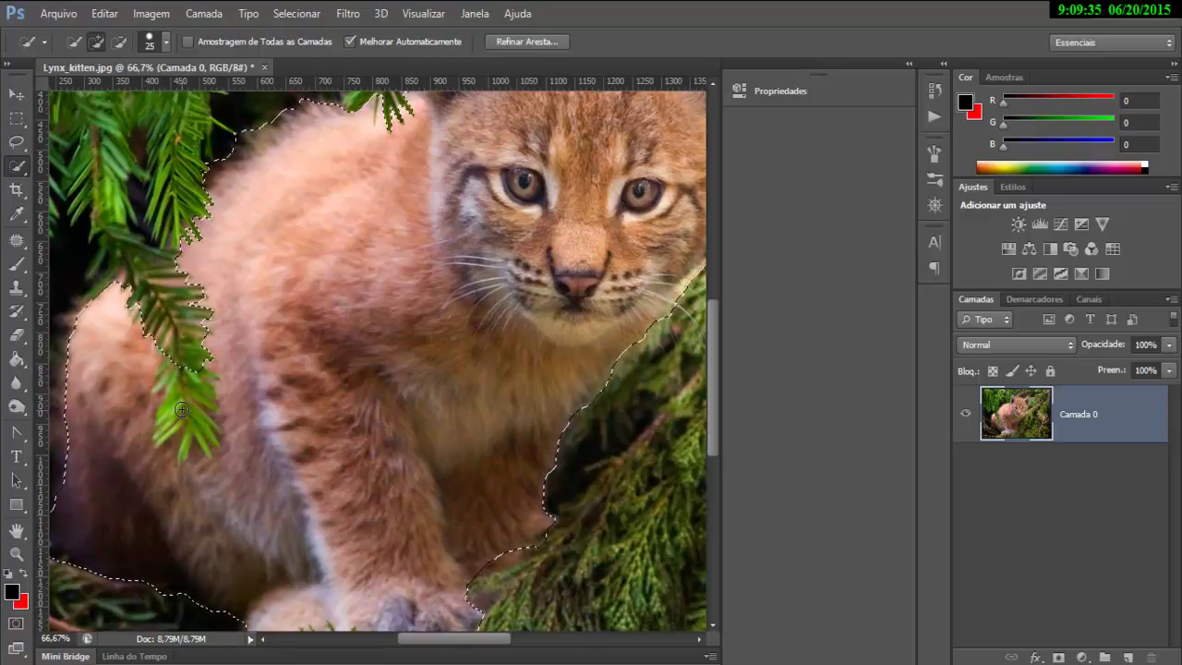
# Subtract more leaves further down the hanging branch and add the hindquarters back to the selection.
pyautogui.press('alt')
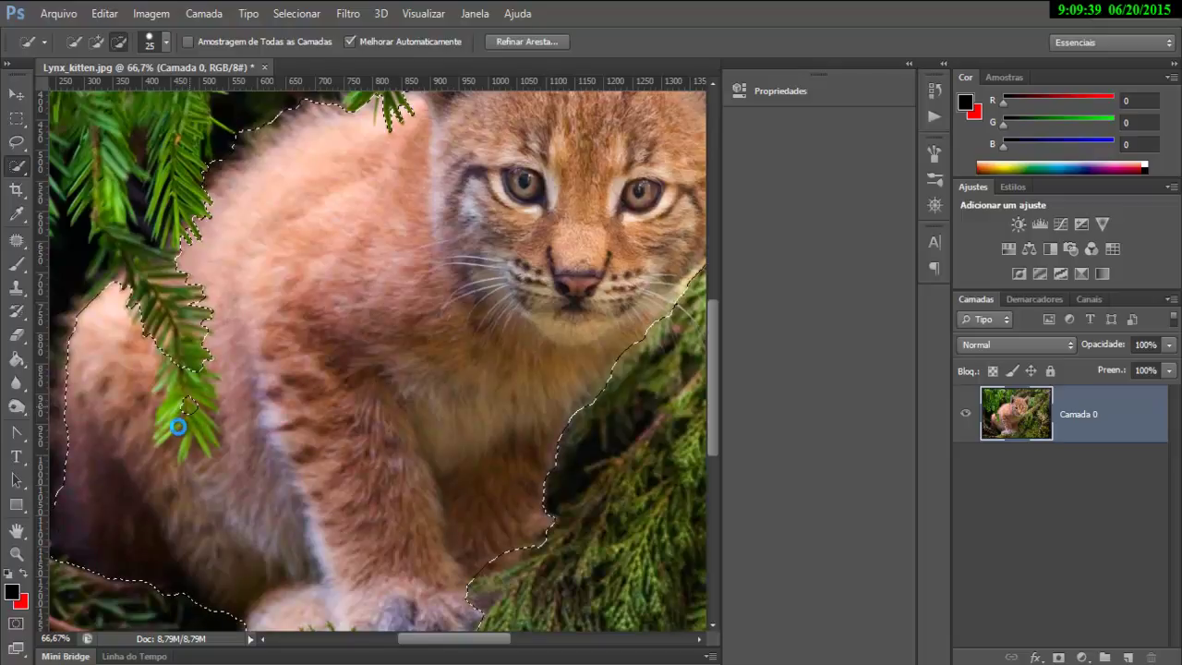
pyautogui.keyDown('alt'); pyautogui.click(172, 414); pyautogui.keyUp('alt')
pyautogui.keyDown('alt'); pyautogui.click(173, 415); pyautogui.keyUp('alt')
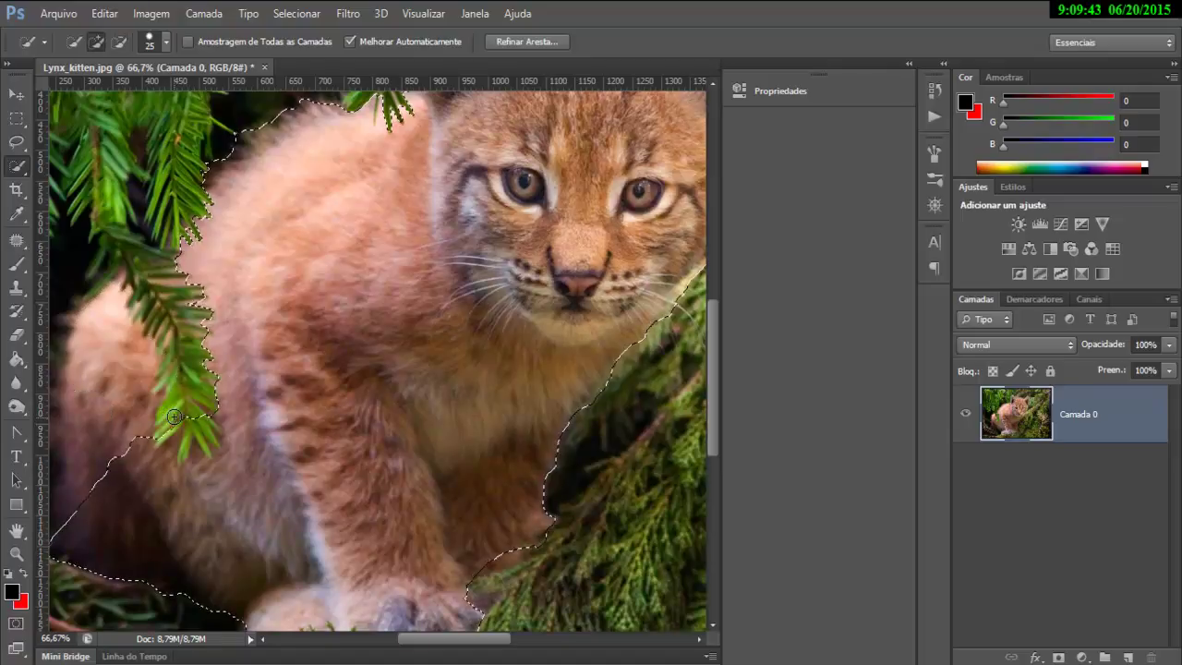
pyautogui.click(173, 416)
# Reduce the brush size to 15 and subtract the leaf tips at the lower end of the hanging branch.
pyautogui.press('[')
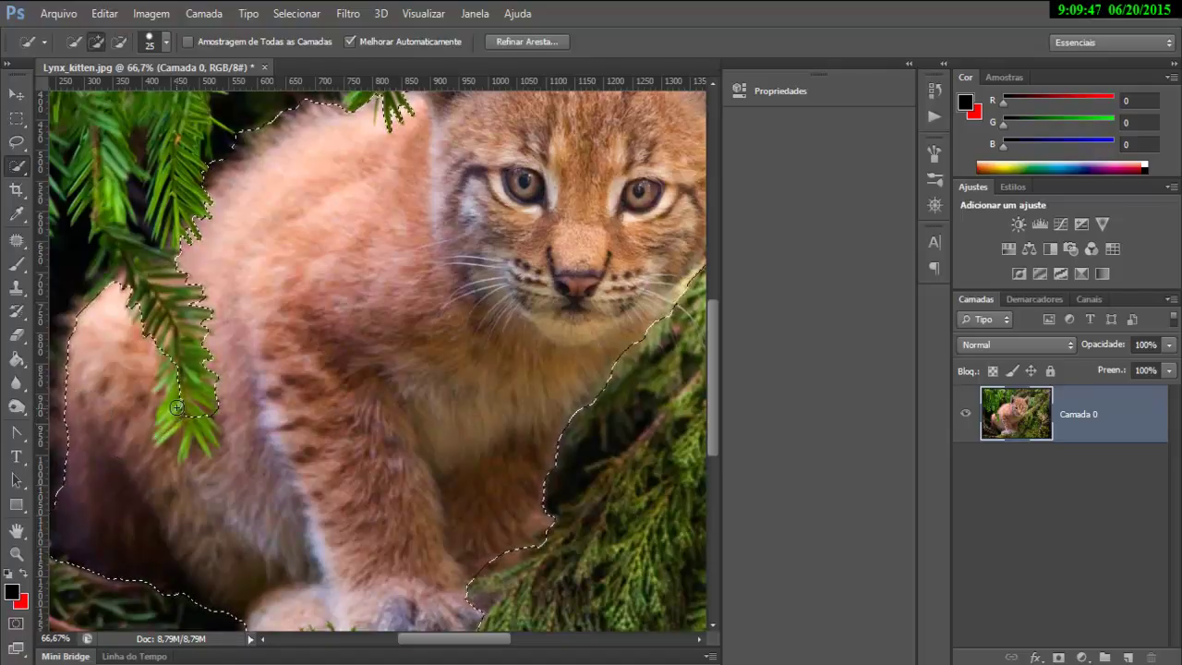
pyautogui.press('[')
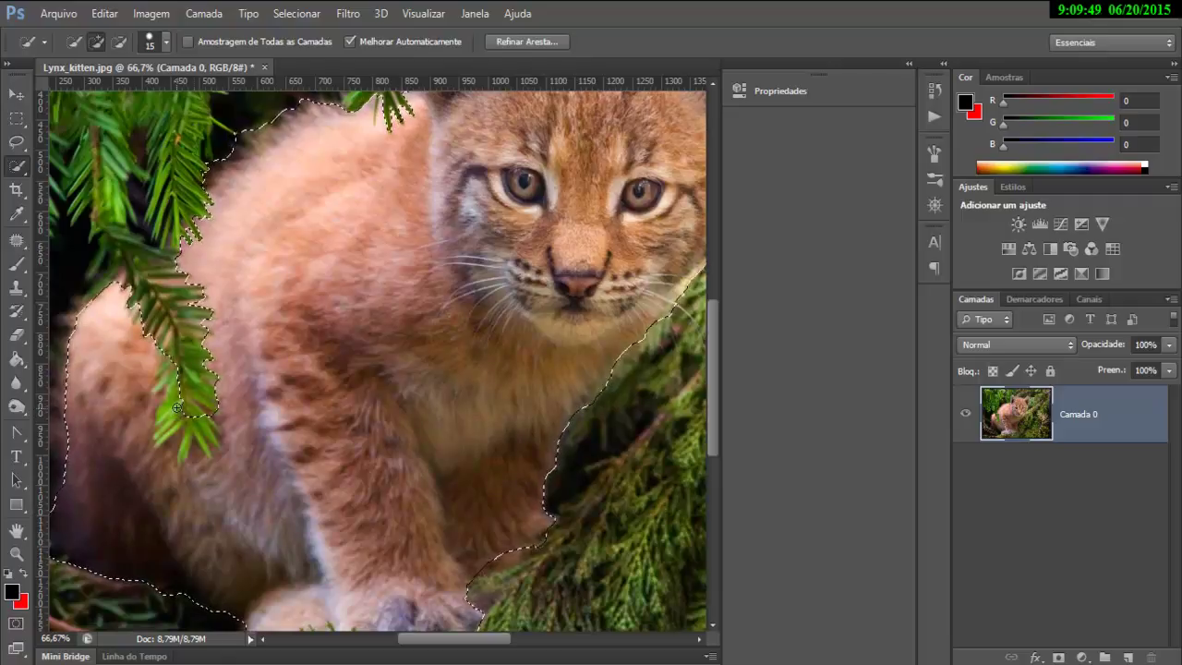
pyautogui.press('alt')
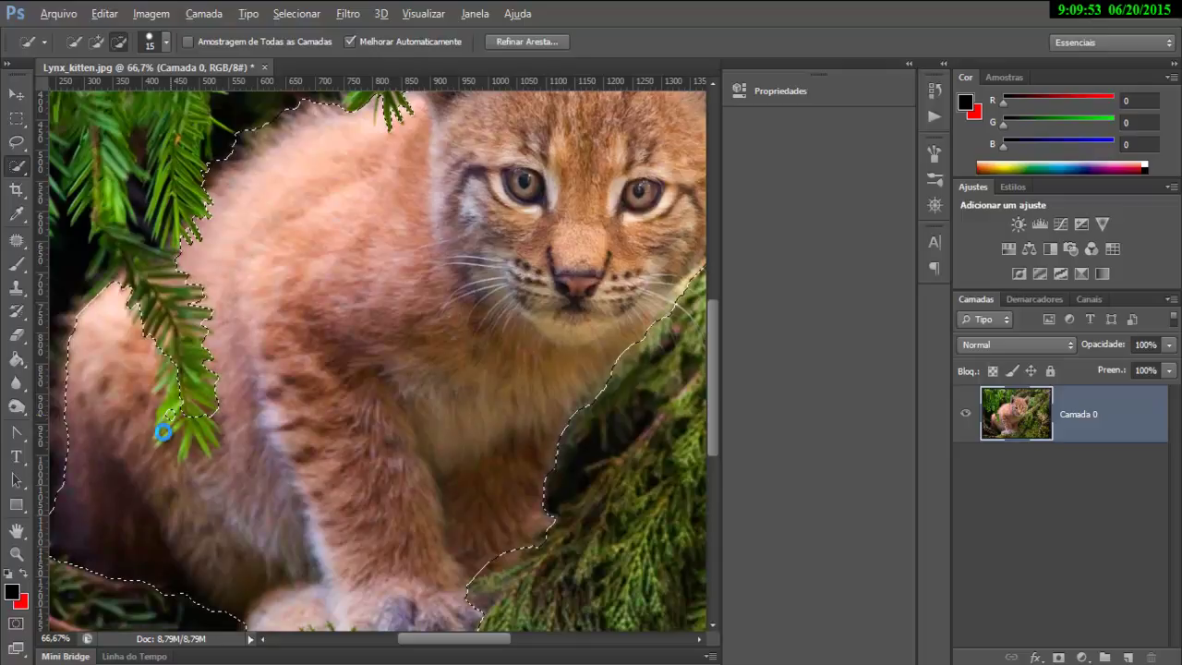
pyautogui.moveTo(163, 431); pyautogui.dragTo(164, 453)
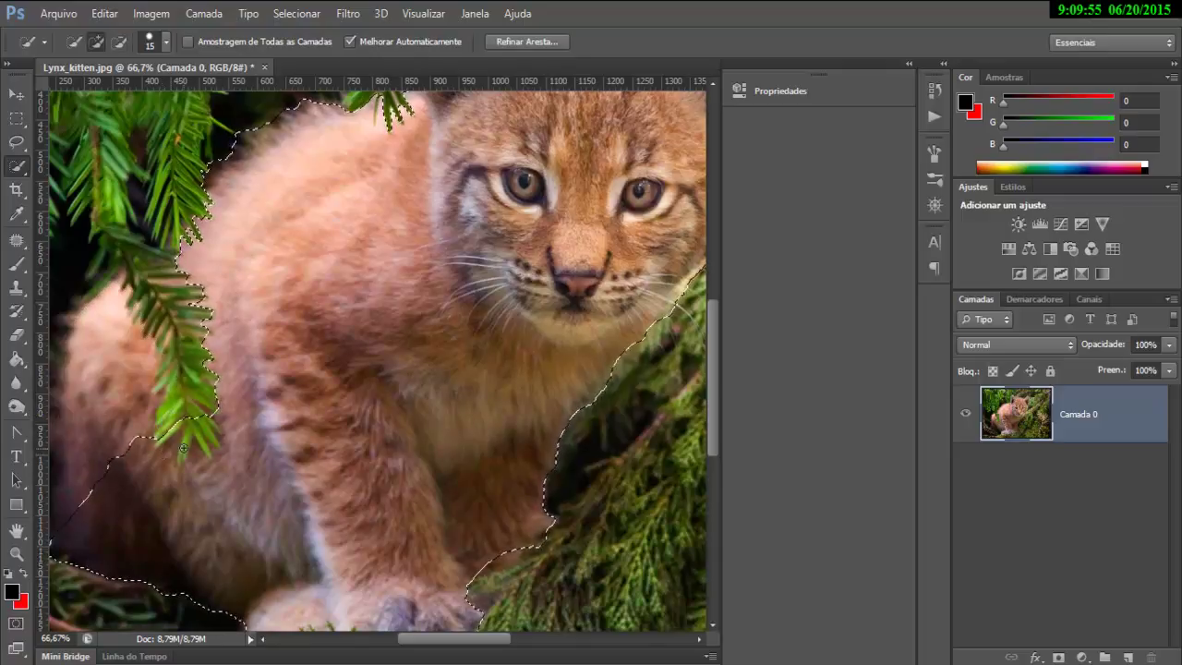
pyautogui.press('alt')
pyautogui.press('alt')
pyautogui.keyDown('alt'); pyautogui.click(196, 453); pyautogui.keyUp('alt')
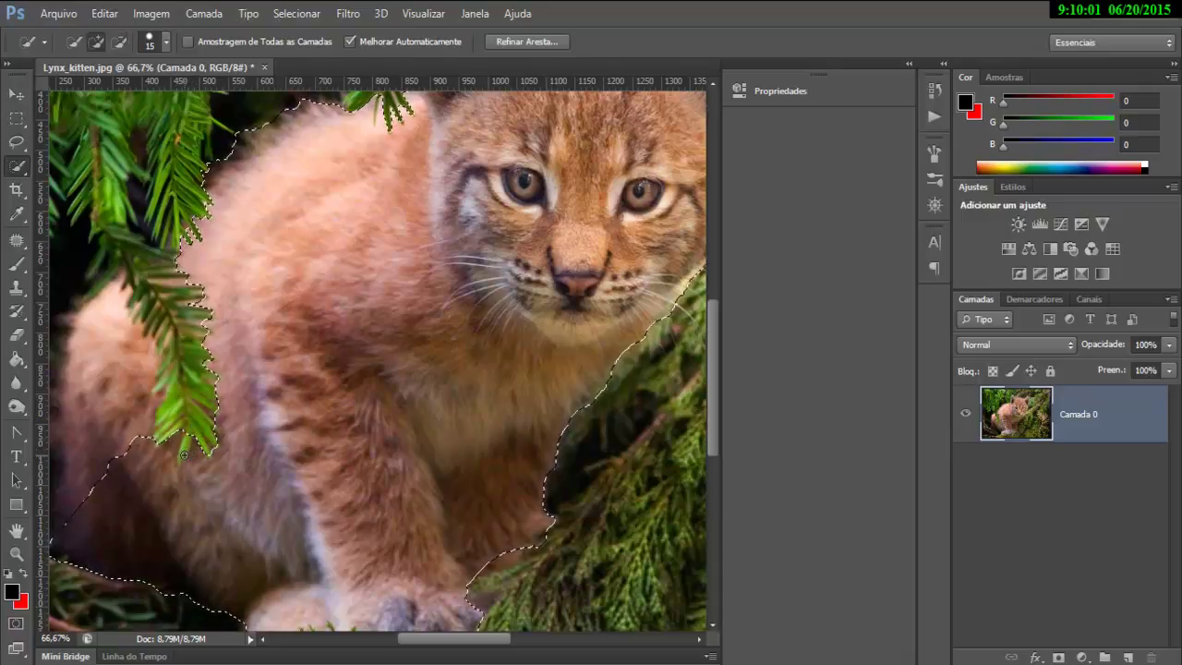
pyautogui.press('alt')
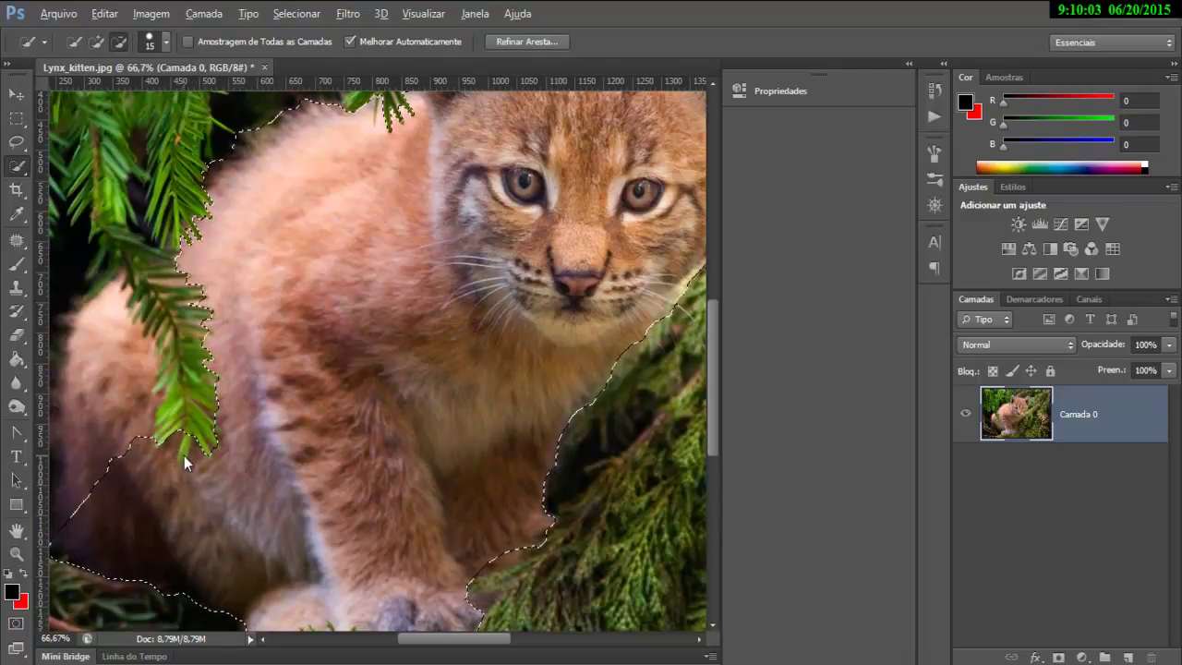
# Add the hindquarters behind the hanging branch back to the selection, following the branch's edge.
pyautogui.keyDown('alt'); pyautogui.click(131, 447); pyautogui.keyUp('alt')
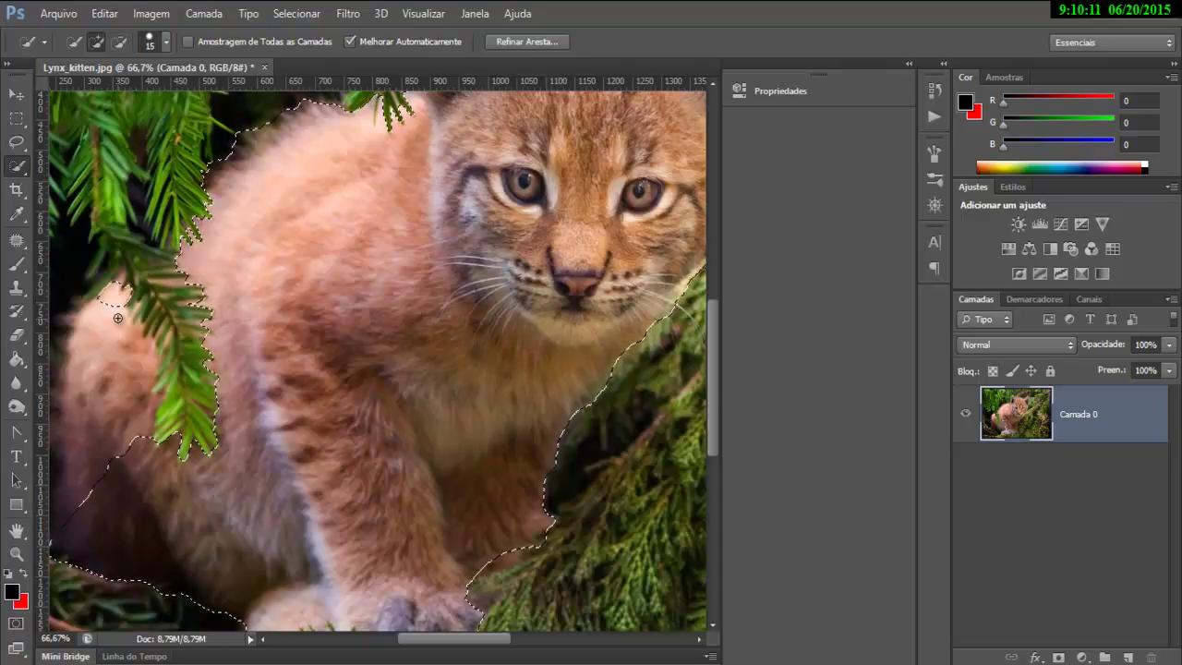
pyautogui.moveTo(117, 305); pyautogui.dragTo(136, 387)
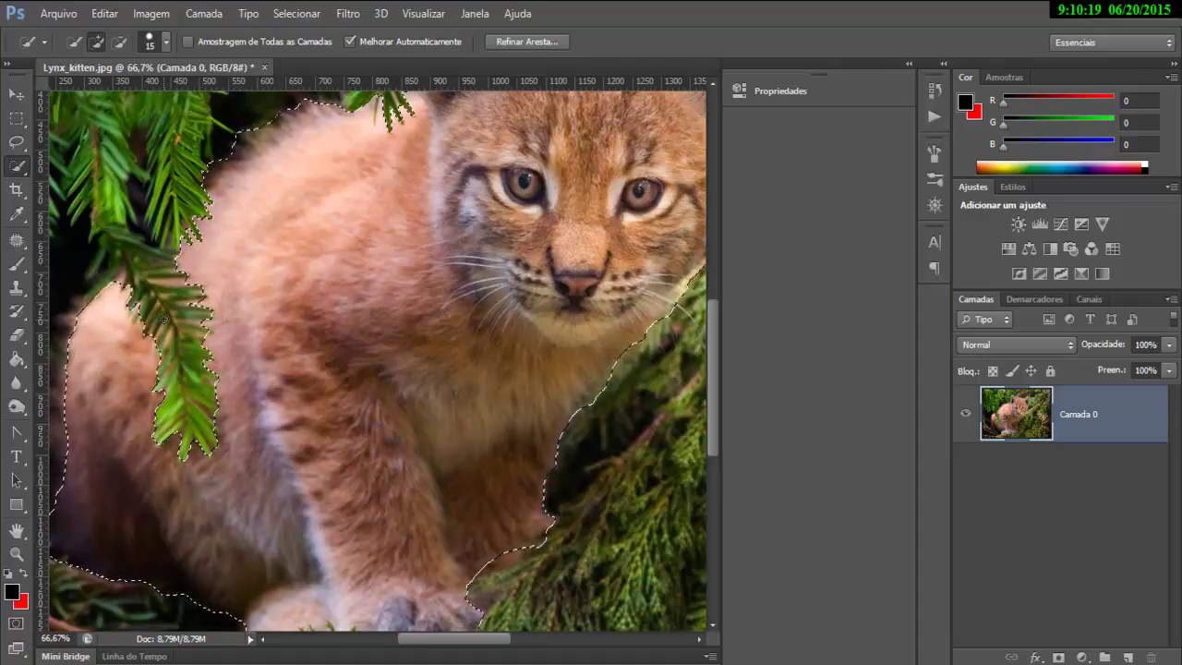
# Enlarge the brush size to 30 and add the rump's dark outer edge and the area beside the front paw.
pyautogui.keyDown('ctrl'); pyautogui.keyDown('alt'); pyautogui.click(344, 503); pyautogui.keyUp('alt'); pyautogui.keyUp('ctrl')
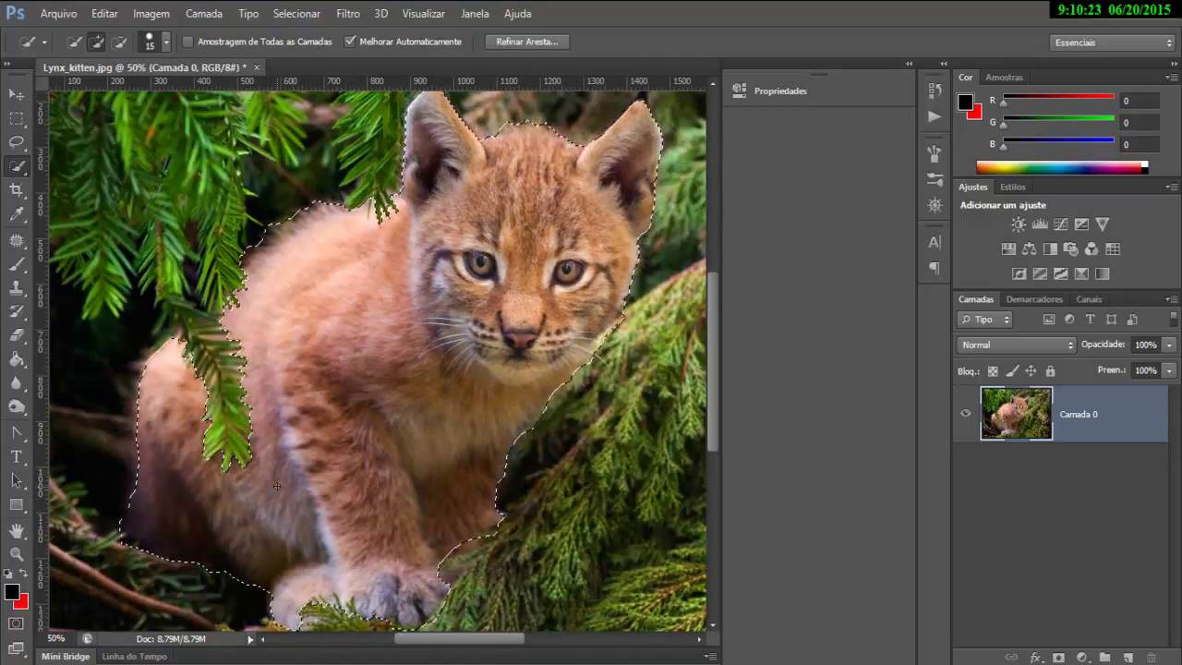
pyautogui.press(']')
pyautogui.press(']')
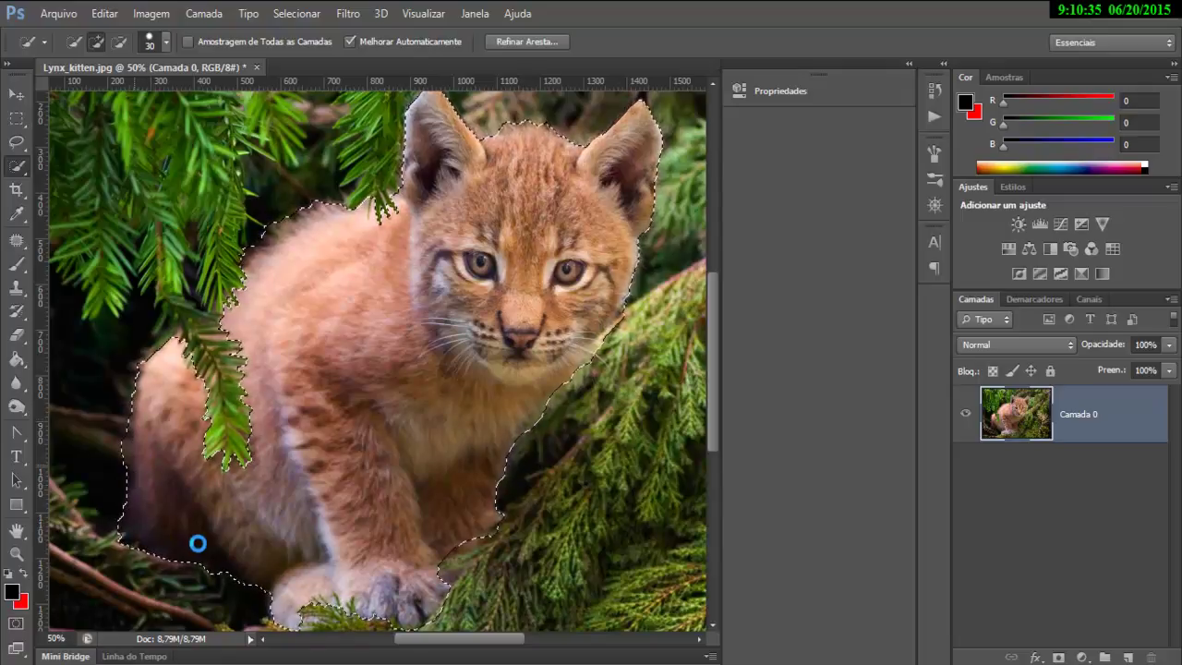
pyautogui.click(473, 539)
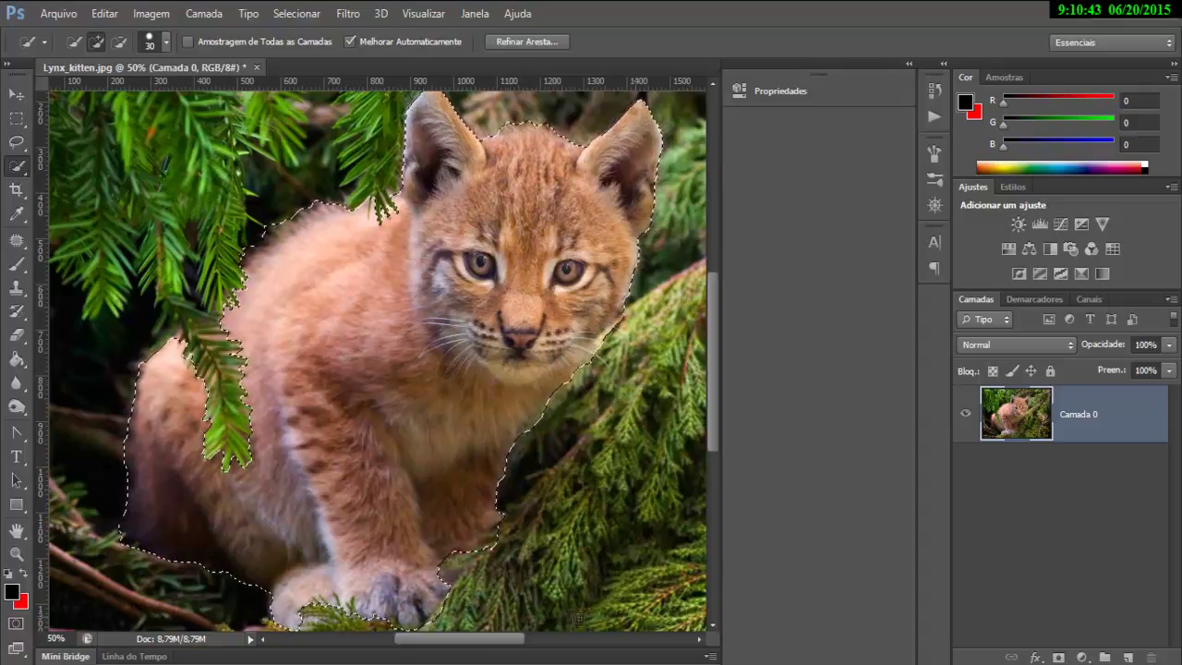
pyautogui.click(396, 662)
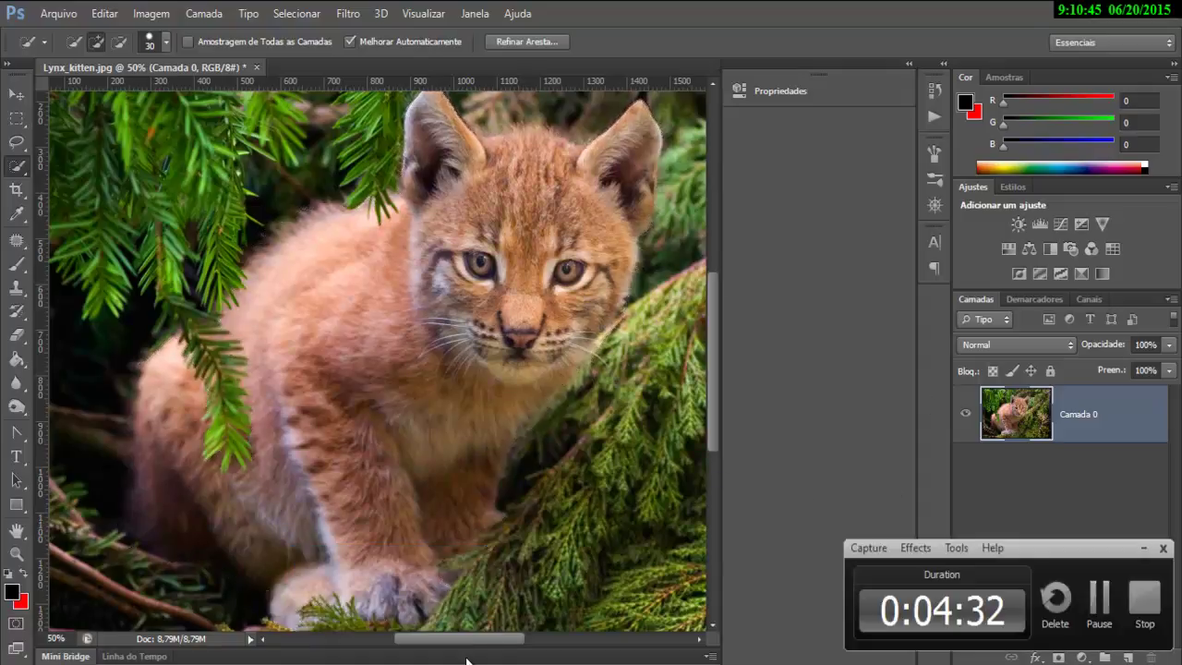
pyautogui.click(1143, 602)
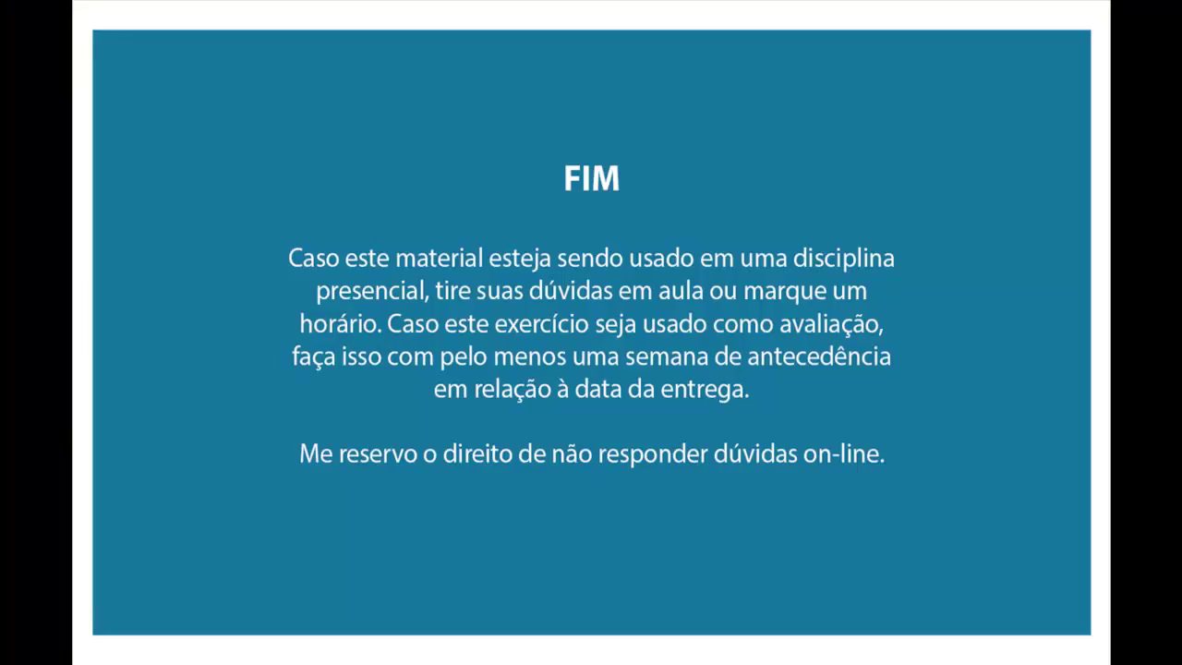